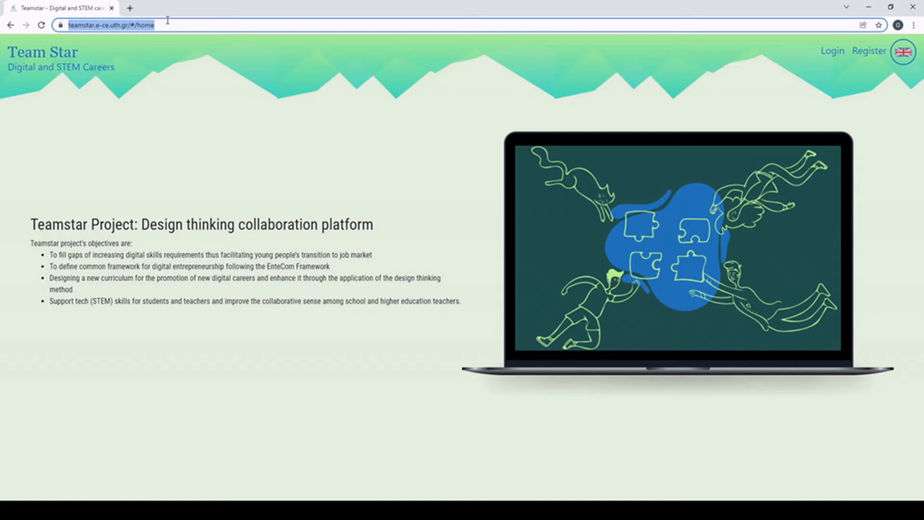
Step: Open the Register form from the top right of the Team Star home page
click(294, 136)
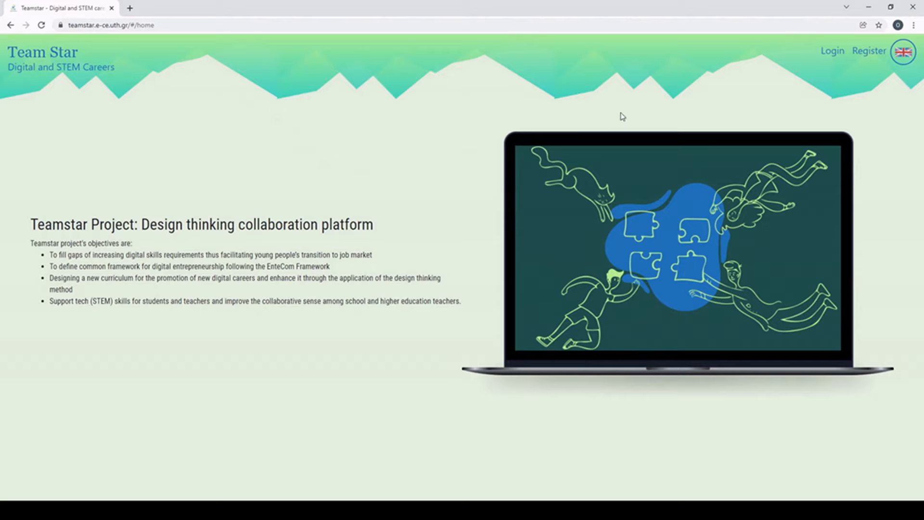
click(867, 59)
Step: Enter username student40, a password and its confirmation, and the first and last name
click(271, 139)
text(student)
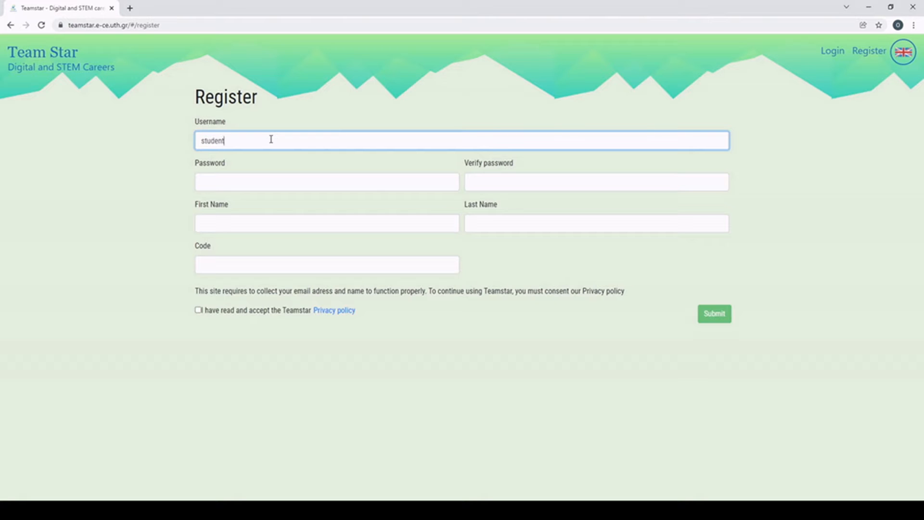
text(40)
click(266, 188)
text(123456789)
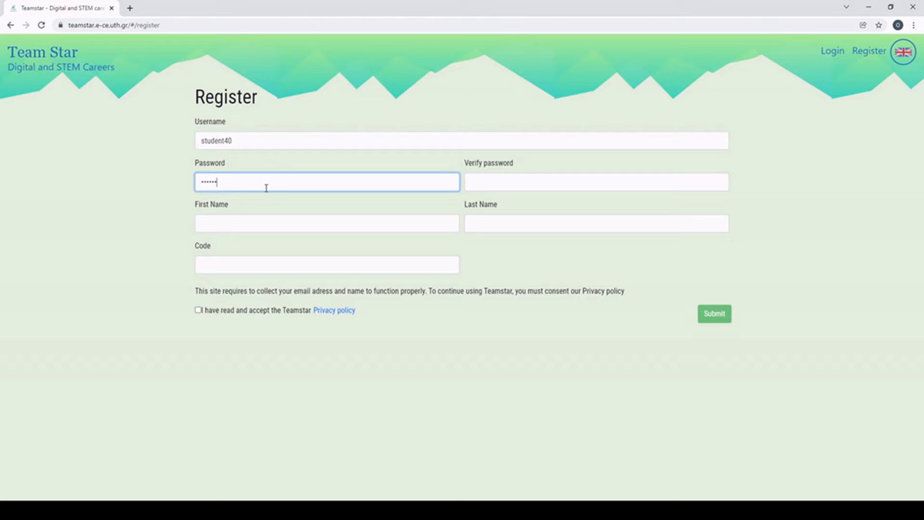
click(491, 187)
text(123456789)
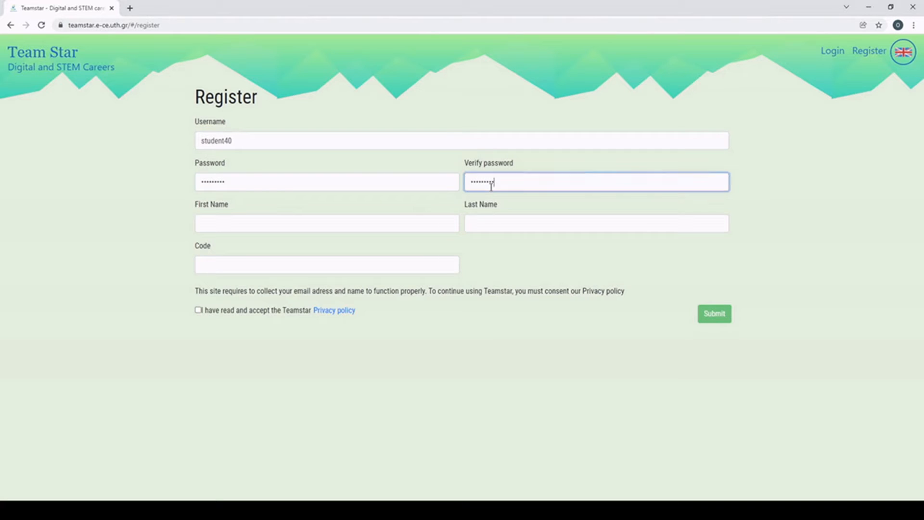
click(286, 227)
text(A)
click(518, 217)
text(B)
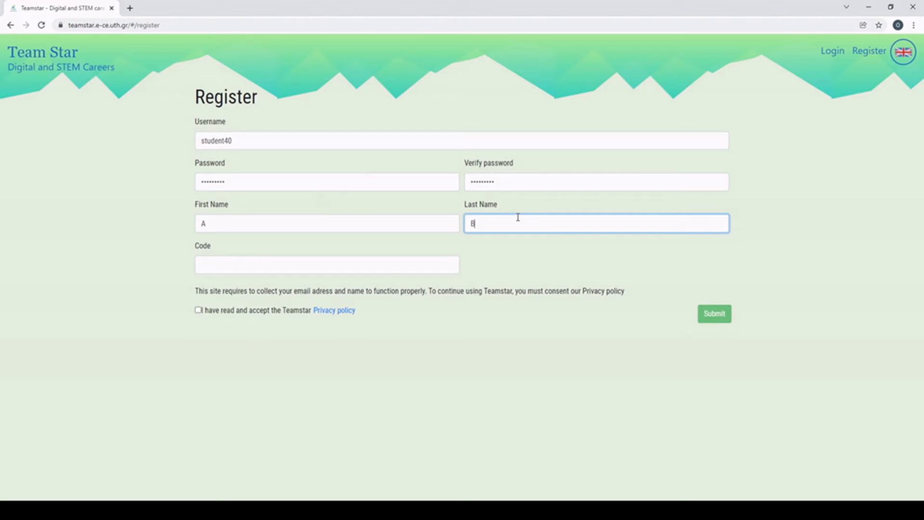
Step: Accept the privacy policy, submit the registration, and acknowledge the one-time password notice
click(367, 268)
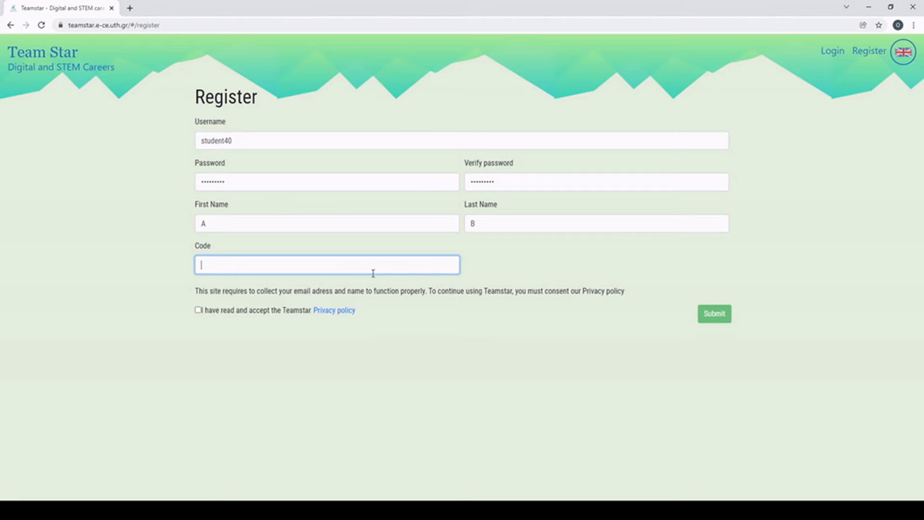
click(199, 311)
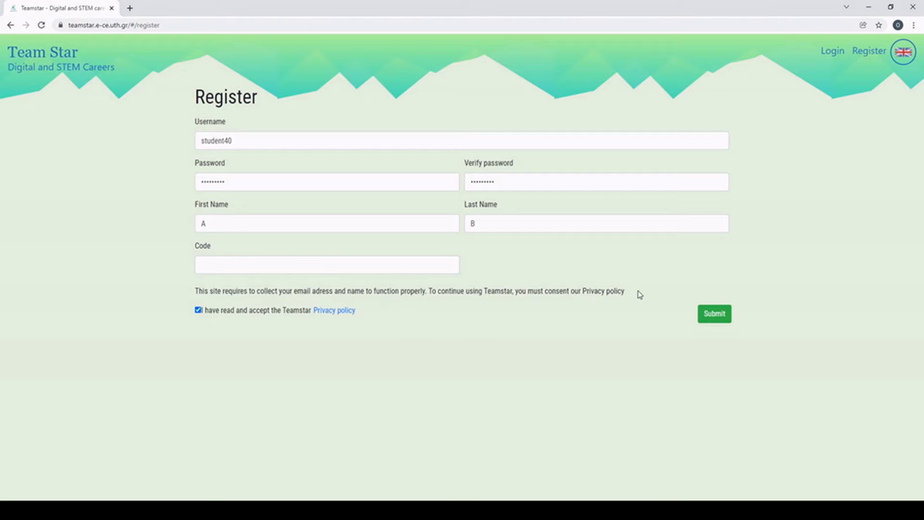
click(712, 315)
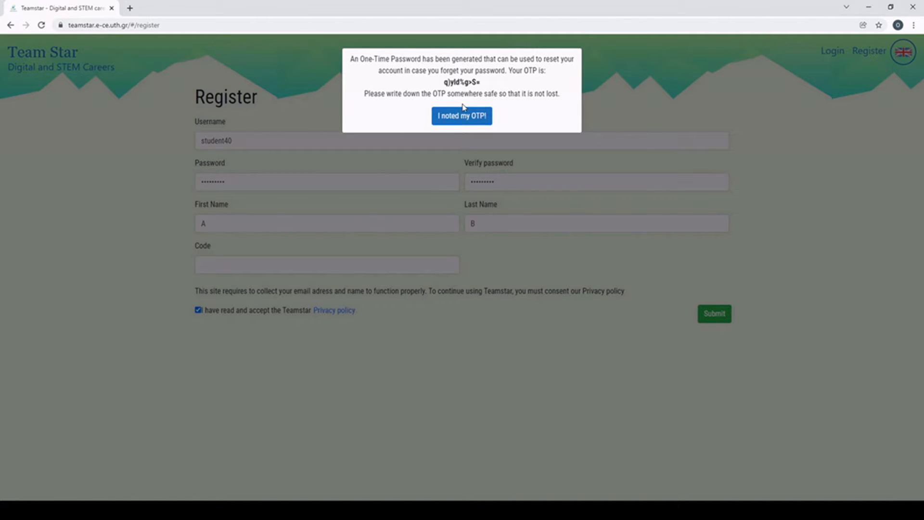
click(465, 118)
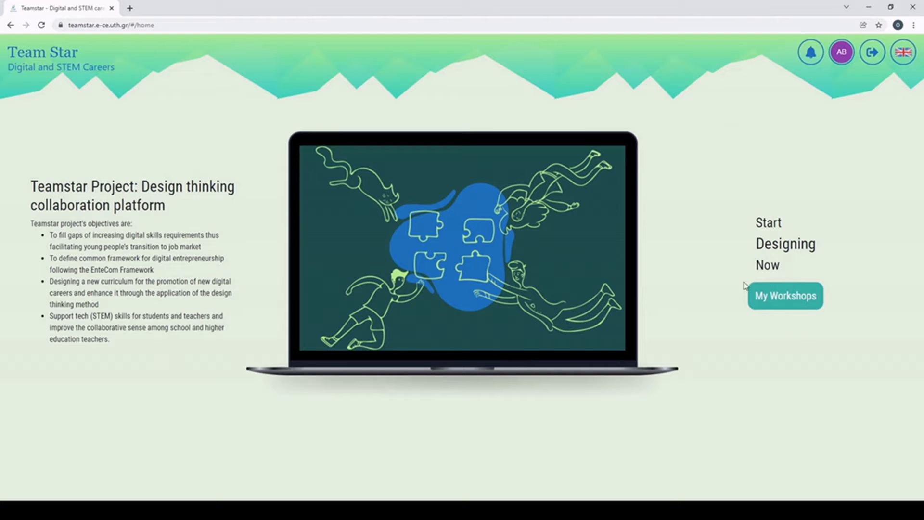
Step: Check that My Workshops is empty for the new account, then log out
click(812, 296)
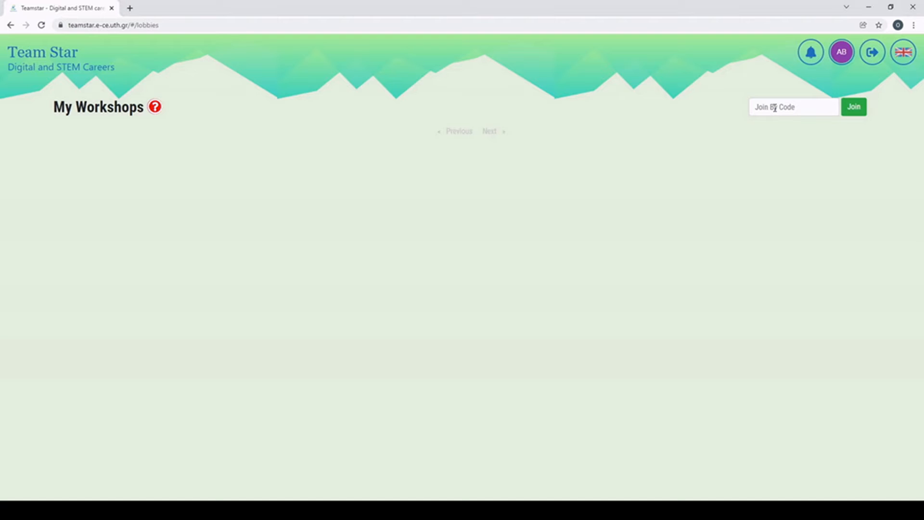
click(871, 54)
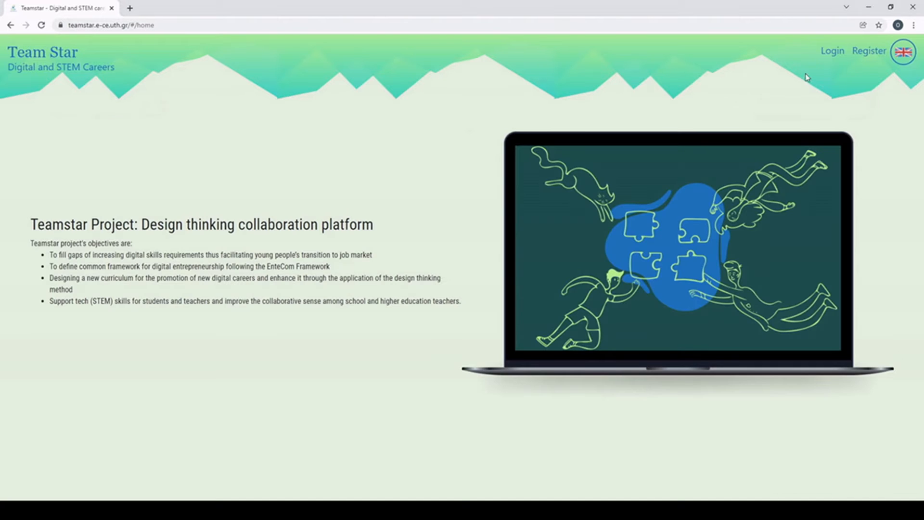
Step: Log in with an existing account's username and password
click(826, 54)
click(401, 153)
text(Olivier)
key(Tab)
text(*******)
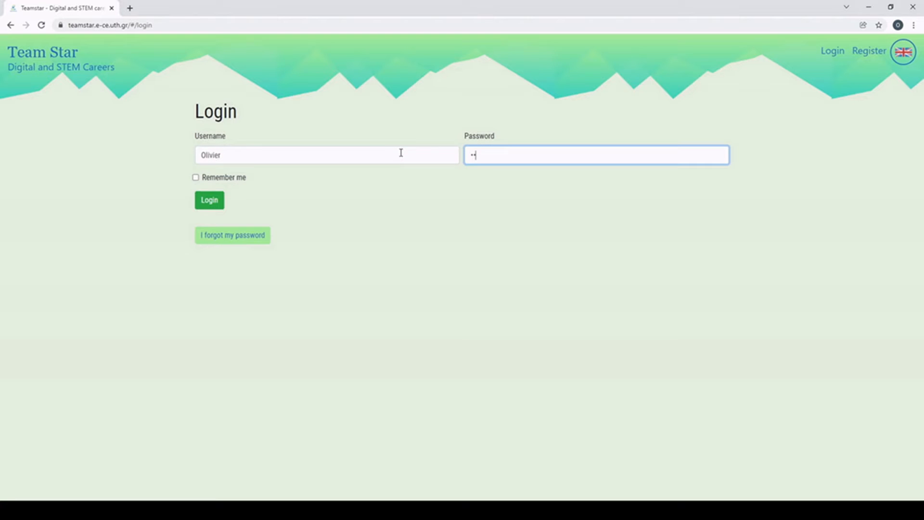
click(214, 206)
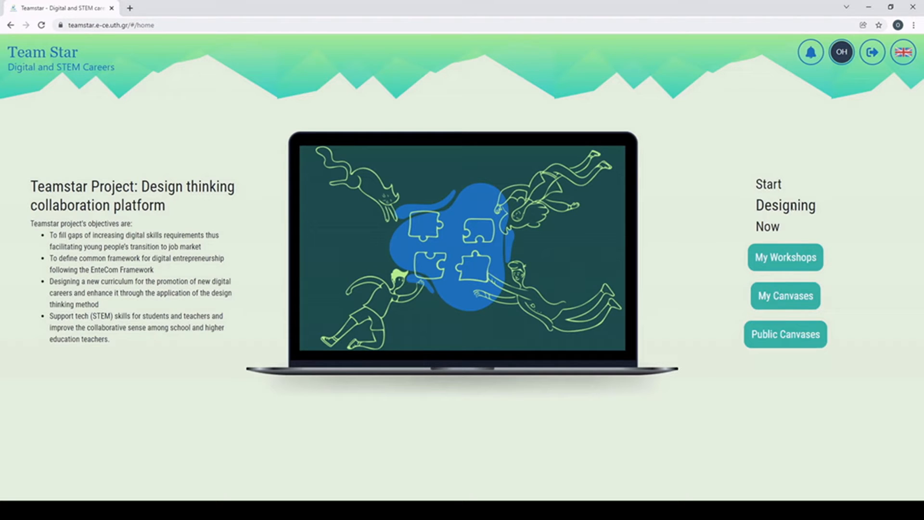
click(909, 59)
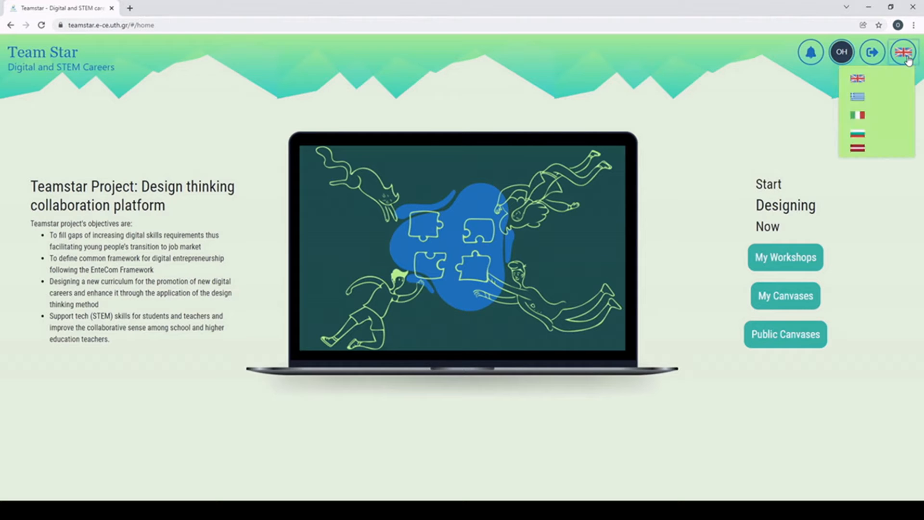
click(865, 95)
click(907, 62)
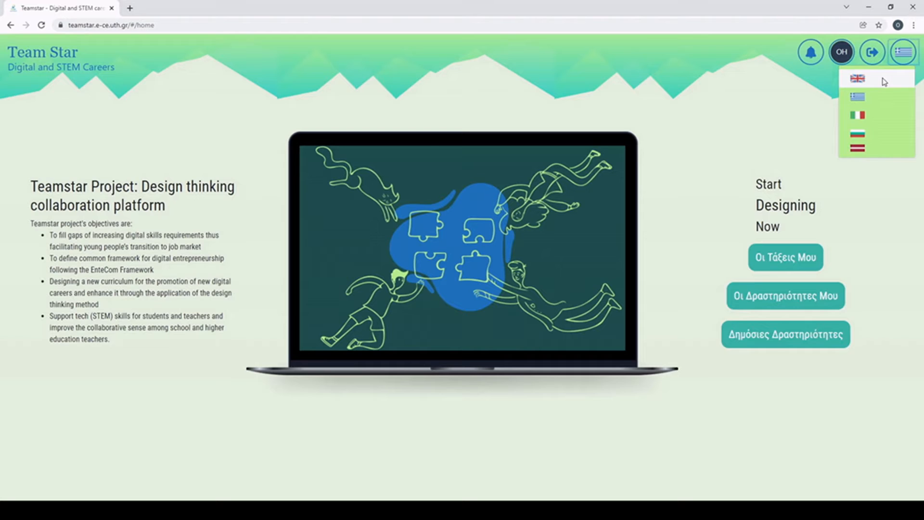
click(886, 80)
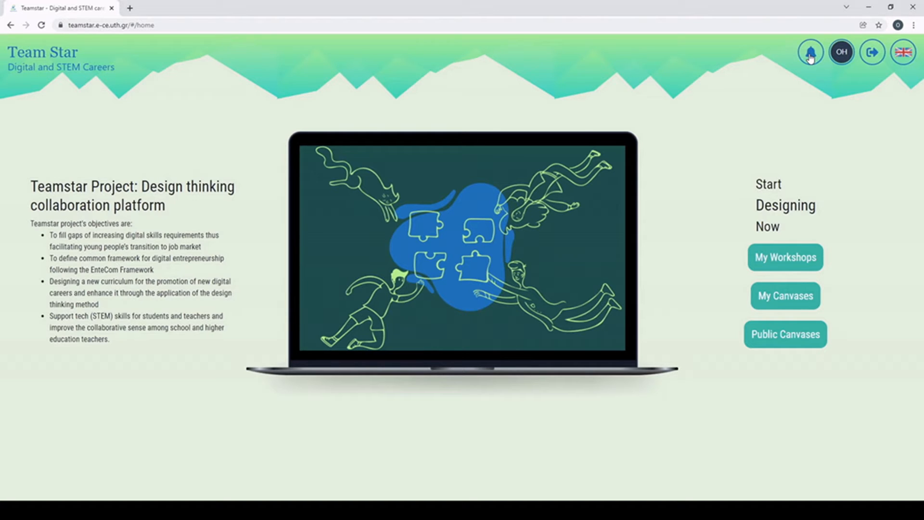
Step: On My Canvases, toggle the Greek filter, search 'Test', clear it, and show tag search
click(776, 302)
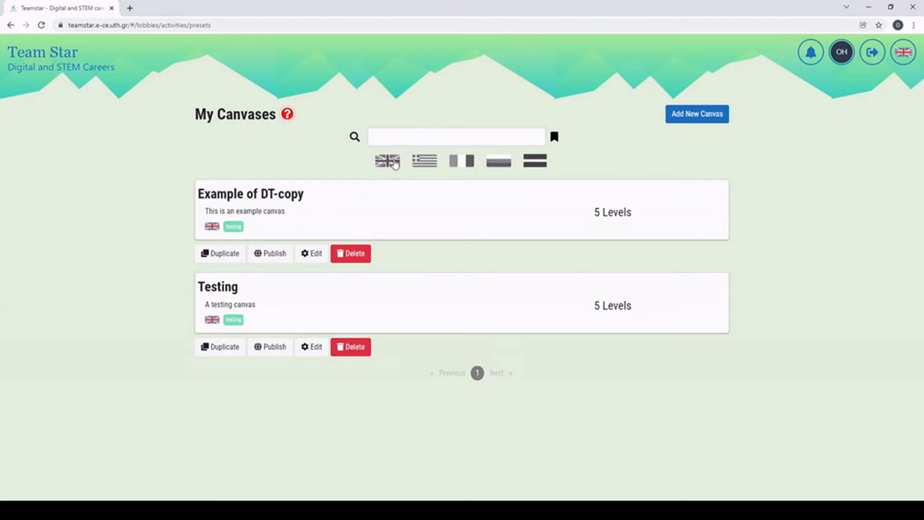
click(427, 164)
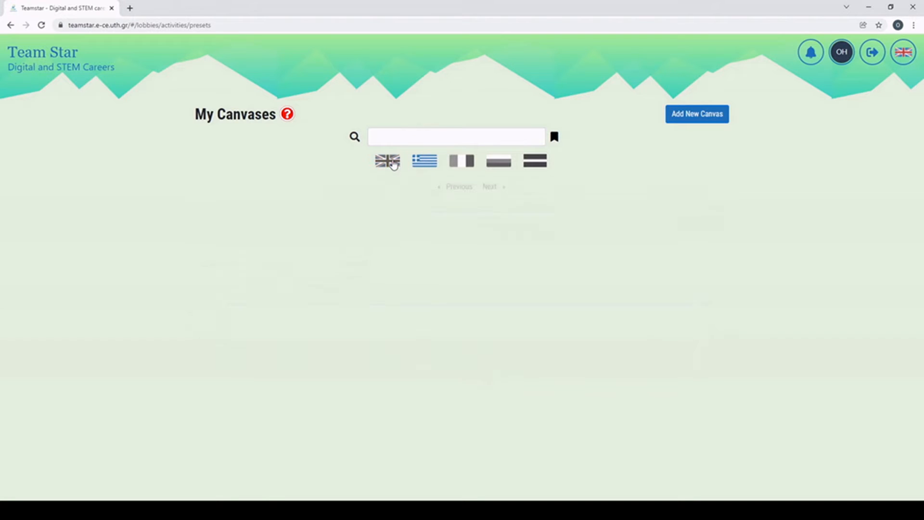
click(426, 162)
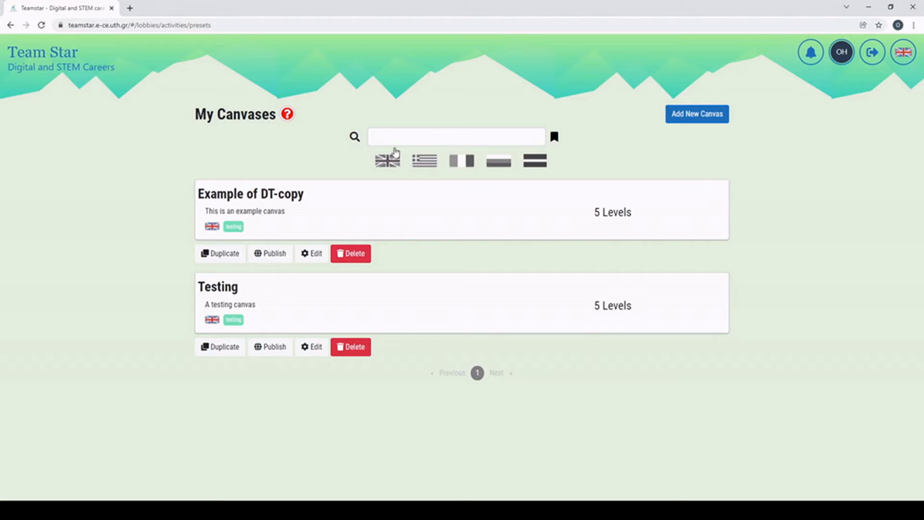
click(394, 137)
text(Test)
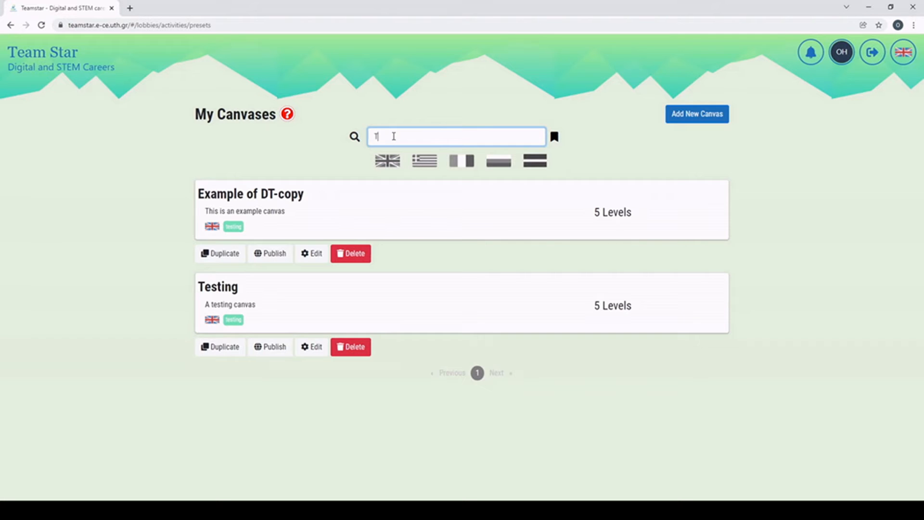
key(BackSpace)
key(BackSpace)
key(BackSpace)
key(BackSpace)
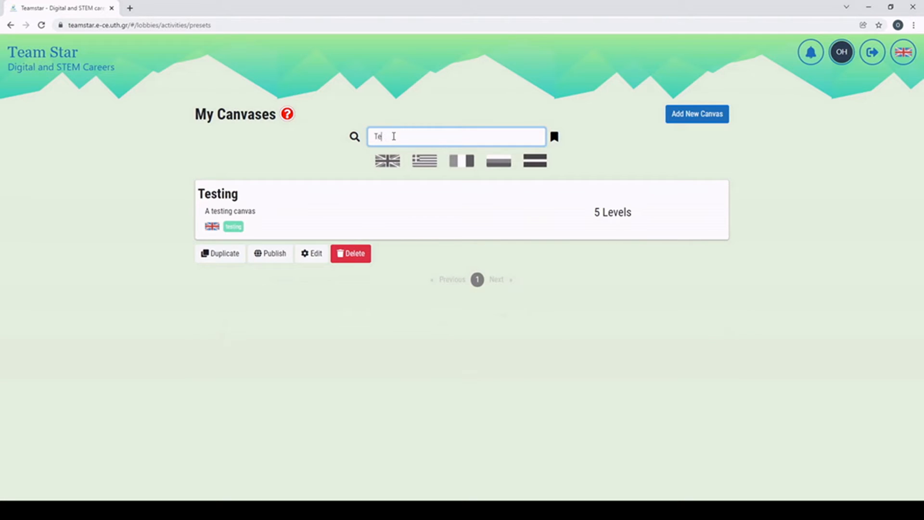
click(555, 137)
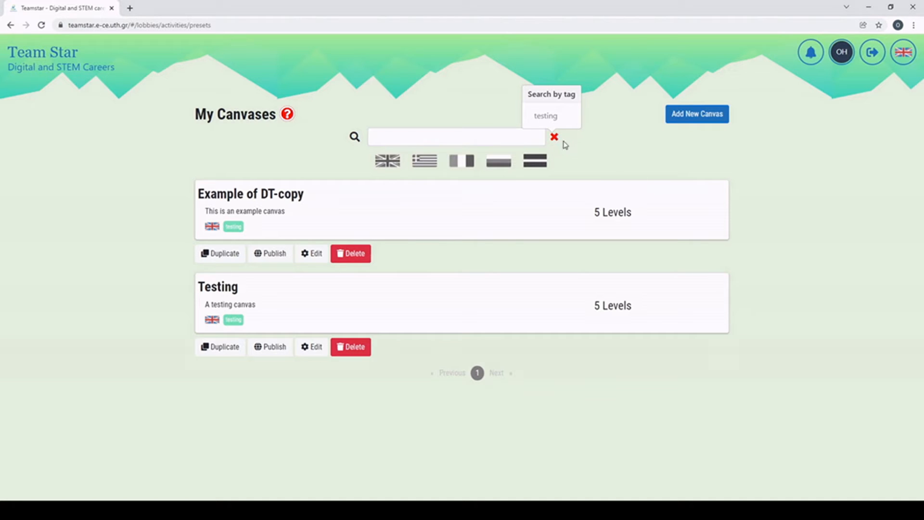
Step: Start a new canvas named 'Testing the platform' with description 'Description'
click(689, 119)
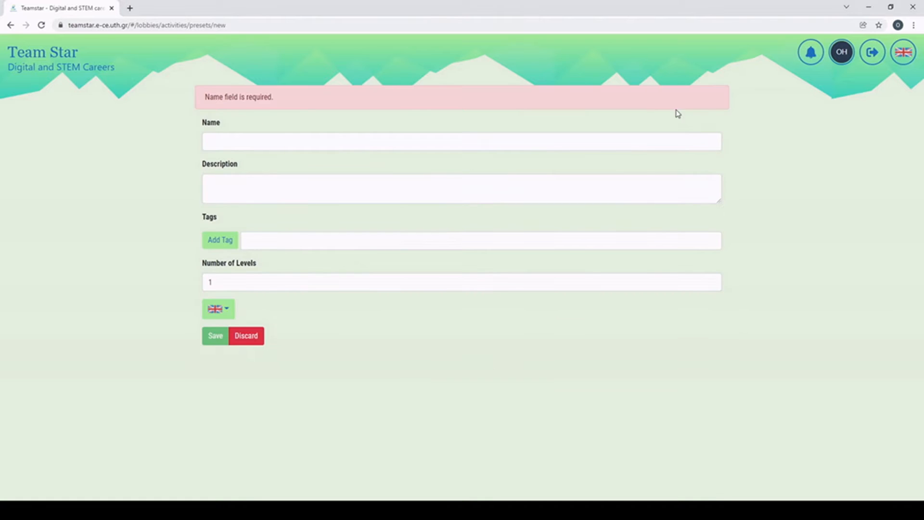
click(297, 141)
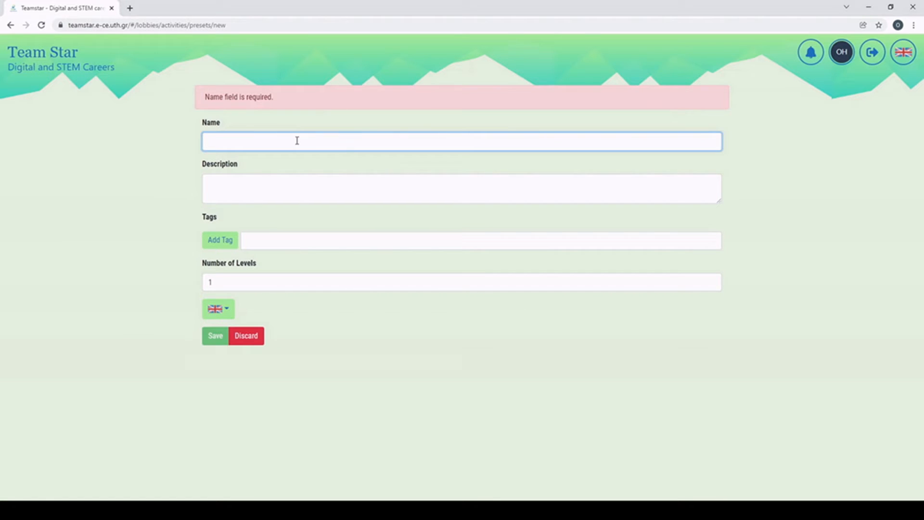
text(Testing th)
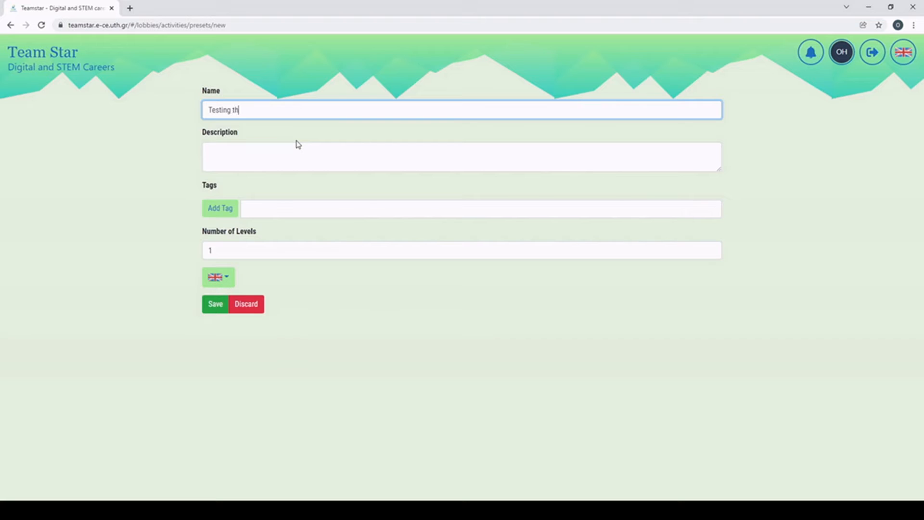
text(e platform)
click(296, 144)
text(D)
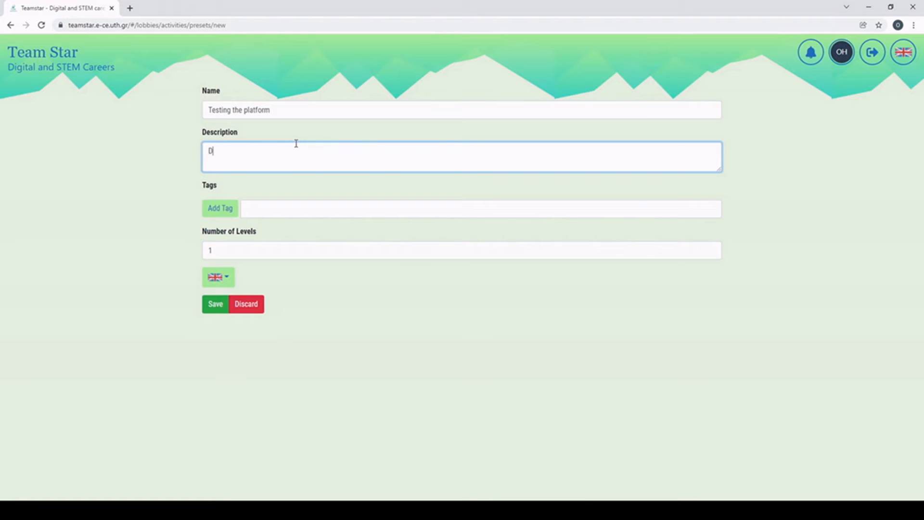
text(escription)
Step: Set the canvas to 5 levels and save it
click(284, 209)
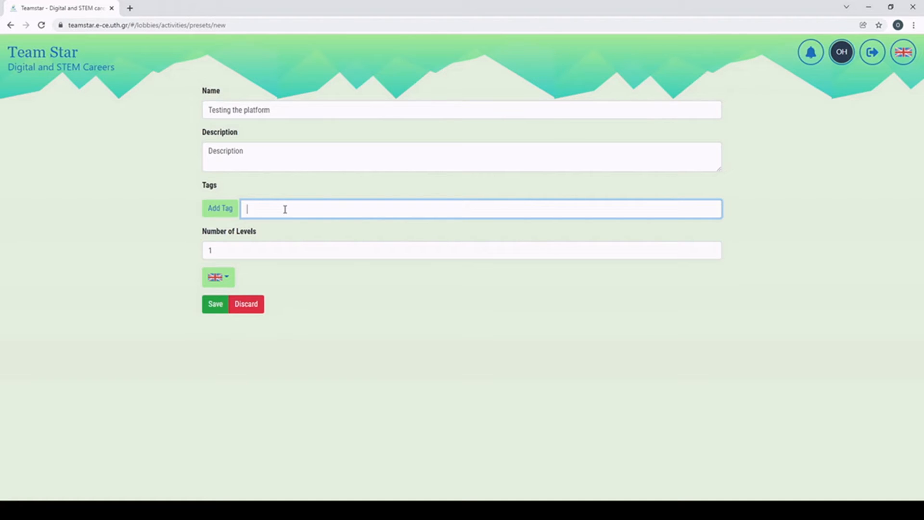
click(281, 244)
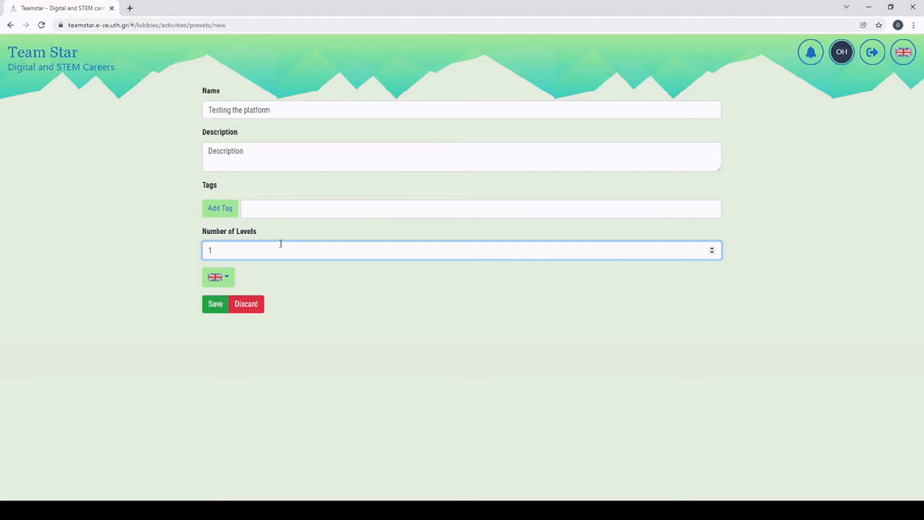
key(BackSpace)
text(5)
click(228, 280)
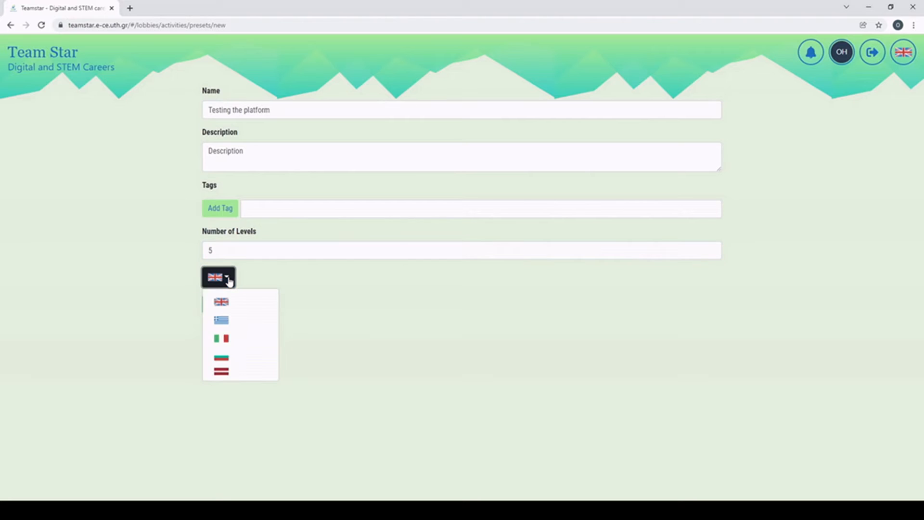
click(229, 281)
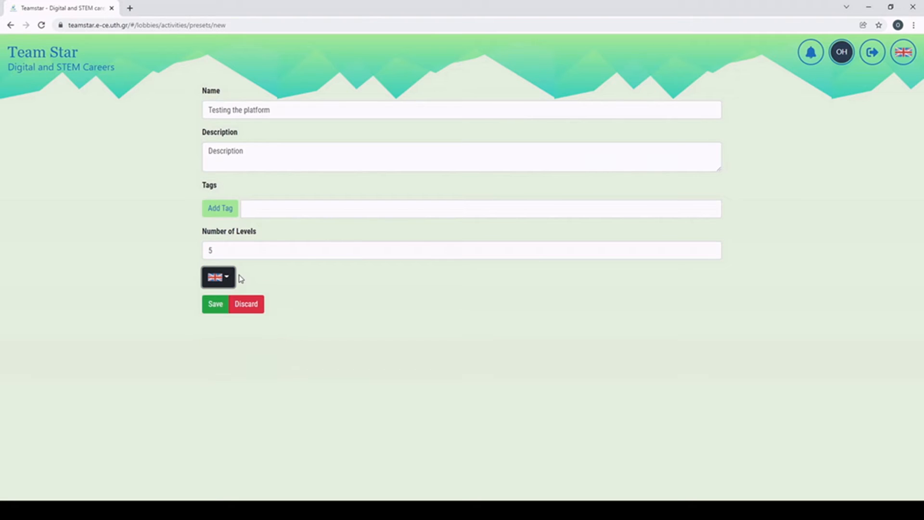
click(209, 307)
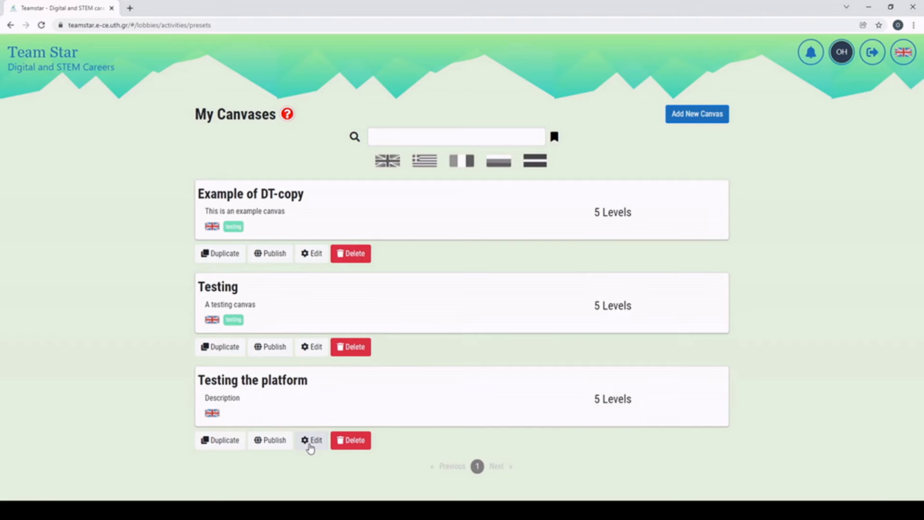
Step: Open 'Testing the platform' in the editor and scroll down to its empty board
click(311, 441)
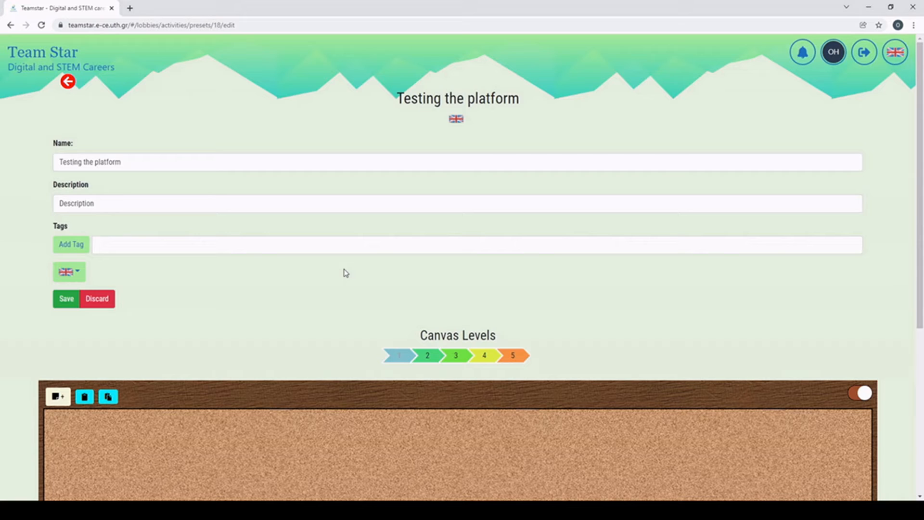
click(134, 164)
click(114, 198)
click(103, 243)
click(169, 283)
scroll(169, 283, down, 5)
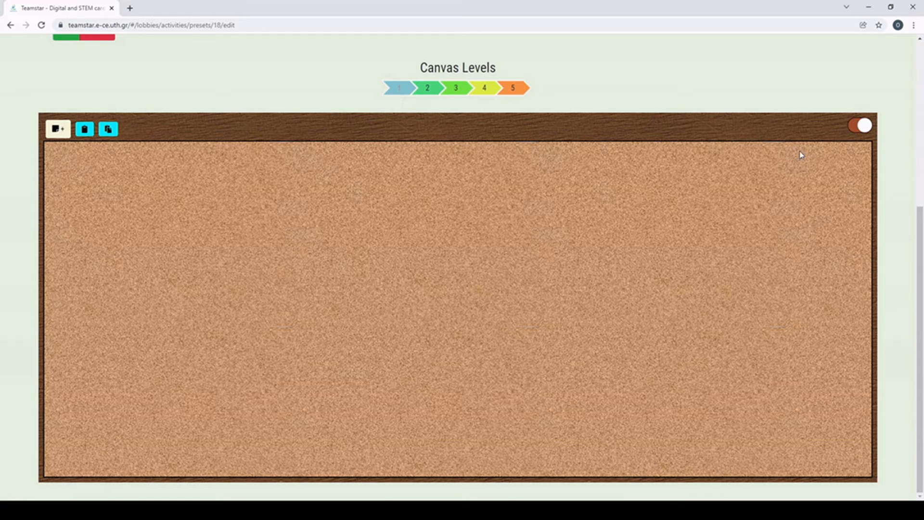
Step: Toggle the board between whiteboard and cork, then start a note reading 'Text'
click(852, 127)
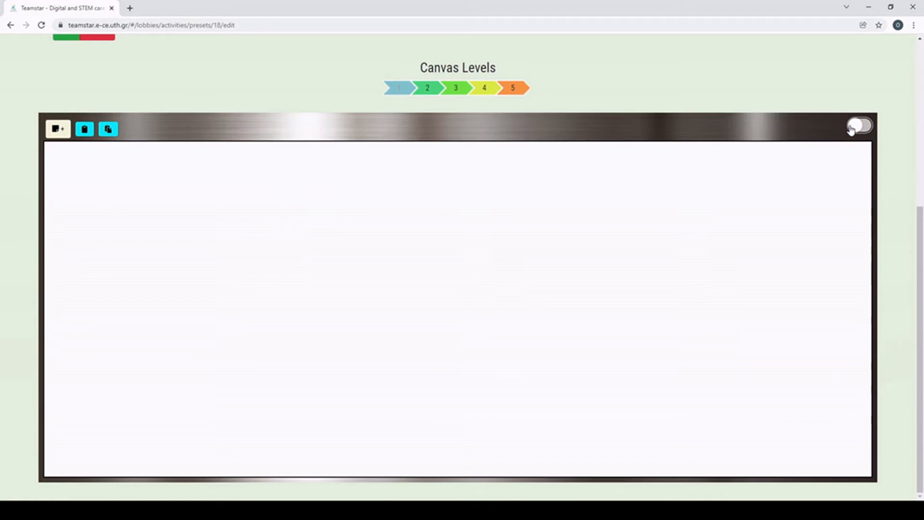
click(857, 126)
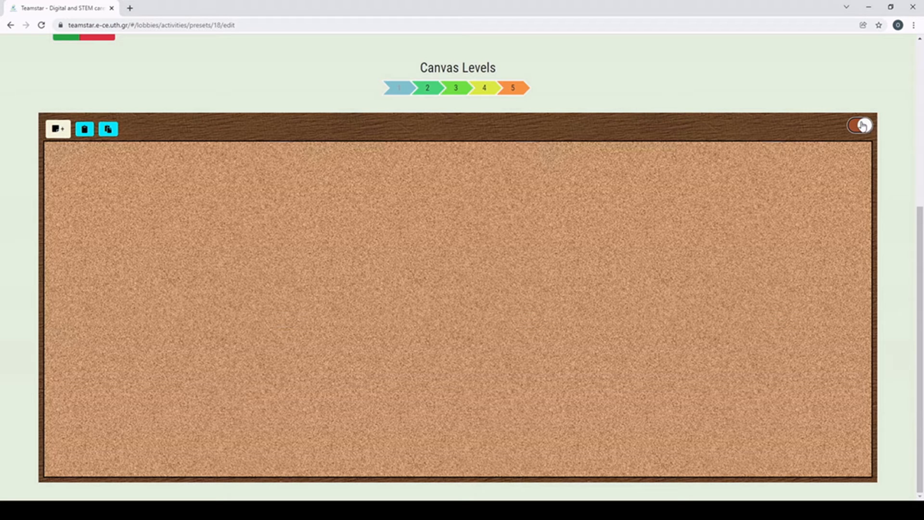
click(61, 135)
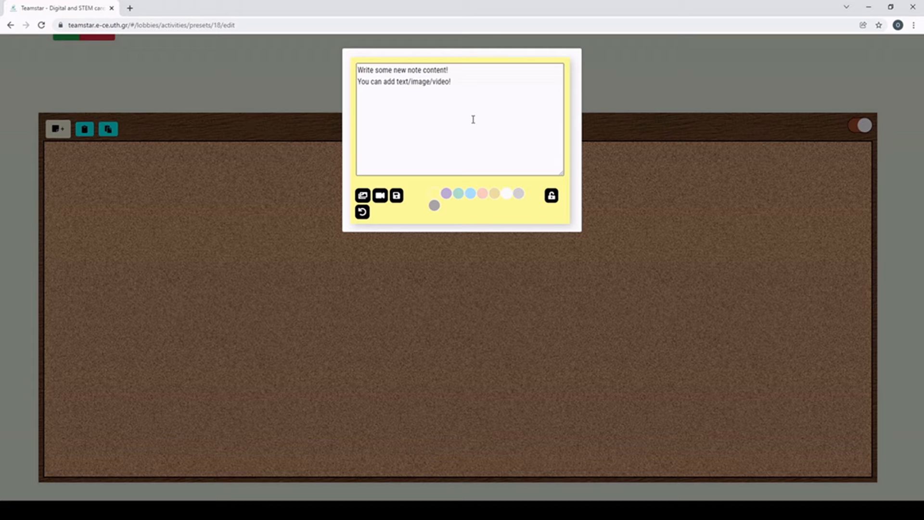
drag(450, 85, 357, 69)
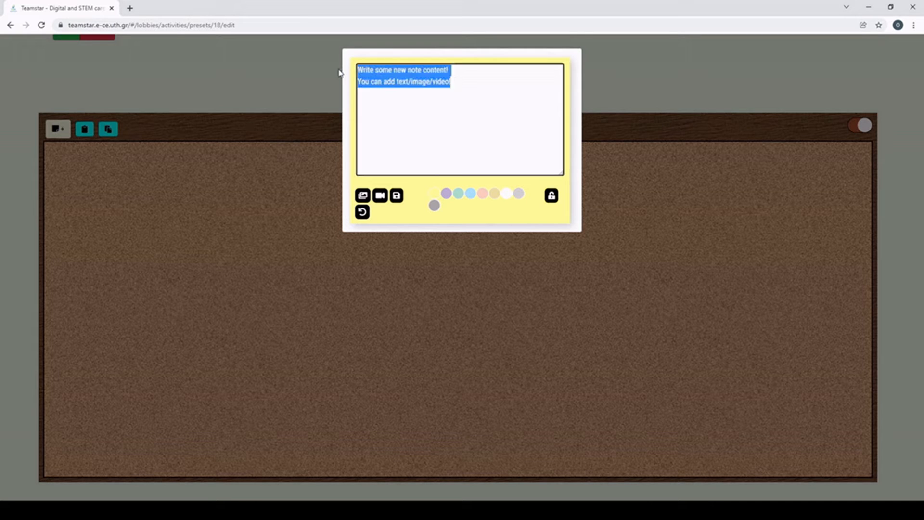
text(Text)
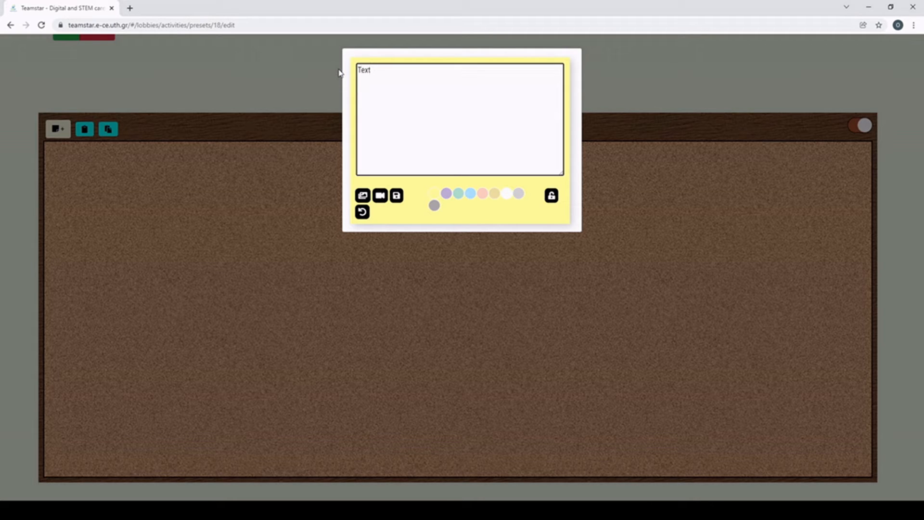
Step: Try the note colours, settle on peach, and save the note onto the board
click(451, 196)
click(458, 194)
click(471, 194)
click(482, 195)
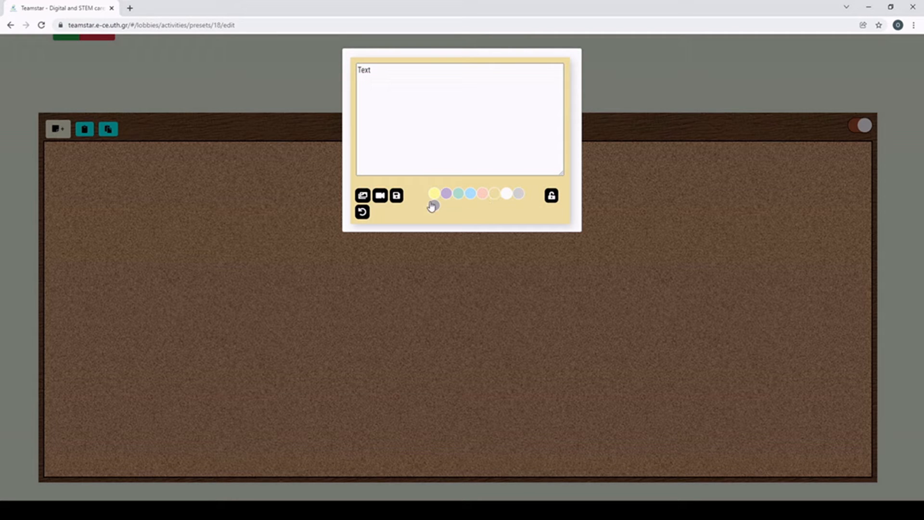
click(397, 203)
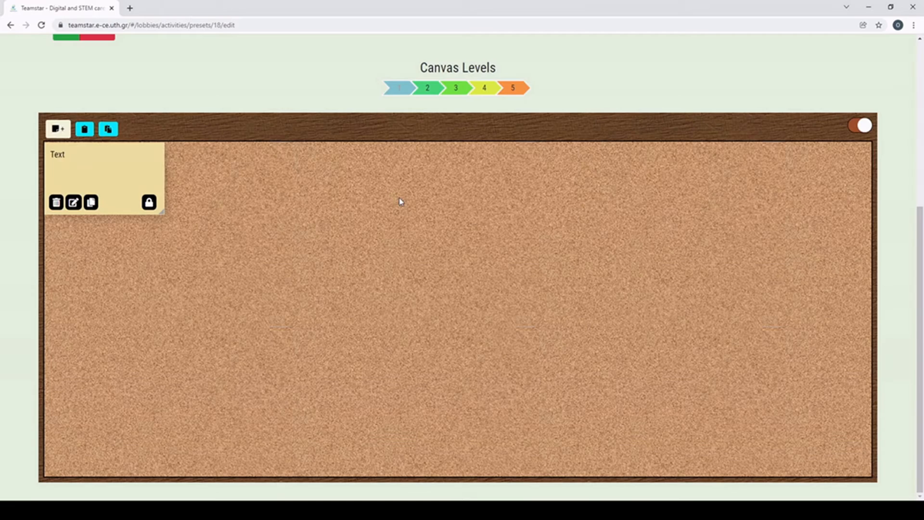
Step: Drag the Text note down to the lower-left of the extended board
drag(130, 167, 419, 444)
scroll(442, 366, down, 3)
drag(424, 341, 438, 426)
scroll(449, 390, down, 1)
scroll(448, 390, down, 2)
drag(434, 355, 435, 422)
scroll(444, 397, down, 2)
drag(434, 353, 428, 422)
scroll(428, 422, down, 2)
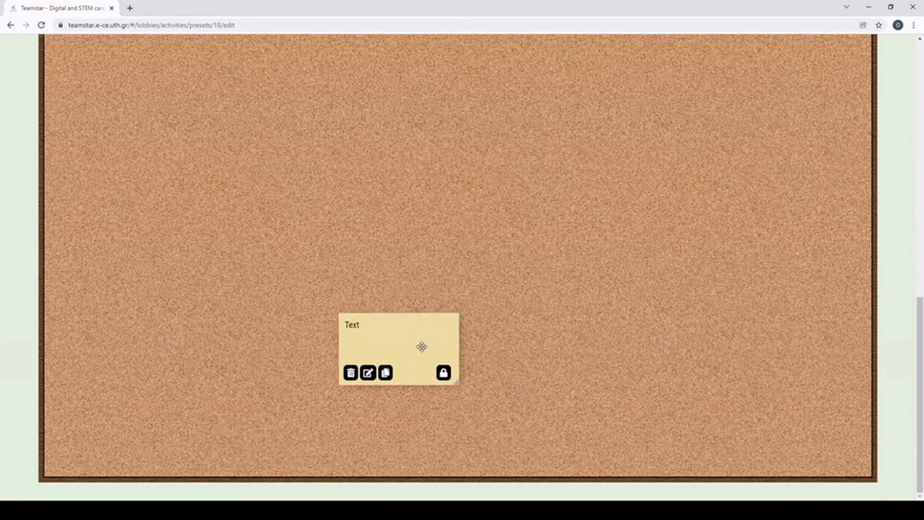
drag(421, 347, 398, 419)
scroll(417, 400, down, 1)
drag(388, 363, 194, 407)
scroll(288, 373, down, 1)
drag(192, 340, 181, 359)
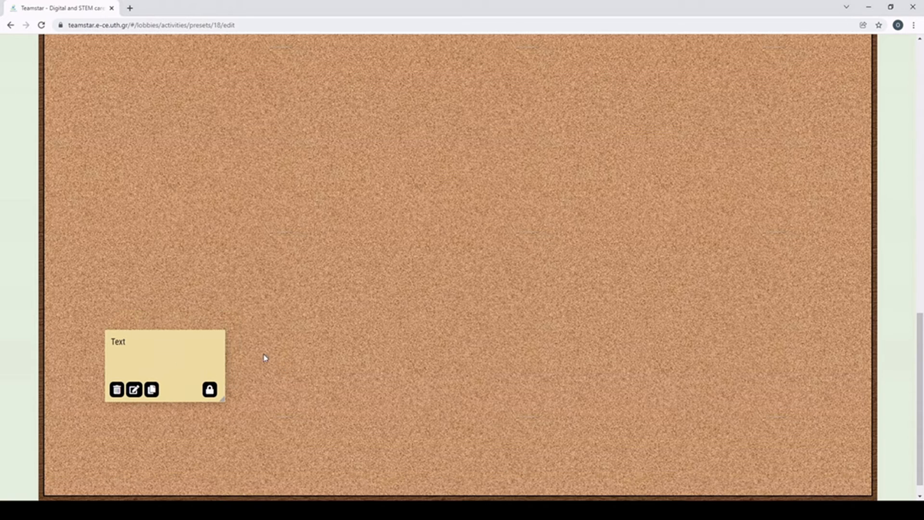
Step: Enlarge the Text note, lock it in place, and start a second note
drag(224, 399, 320, 472)
drag(265, 390, 236, 338)
scroll(358, 366, down, 1)
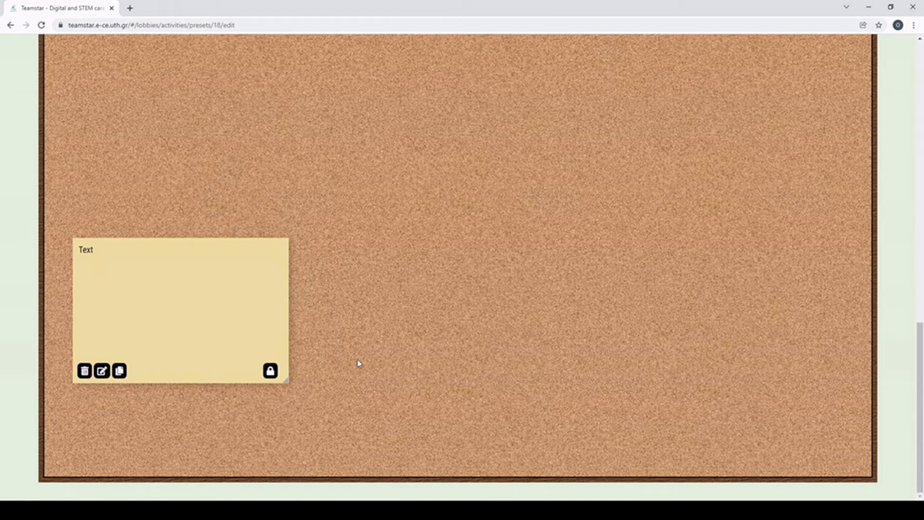
click(270, 374)
scroll(172, 343, up, 10)
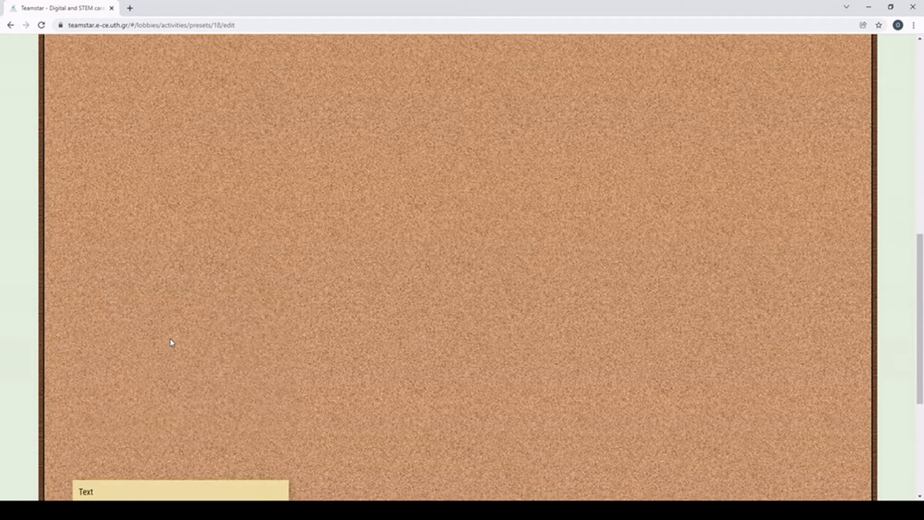
scroll(175, 310, up, 1)
click(57, 252)
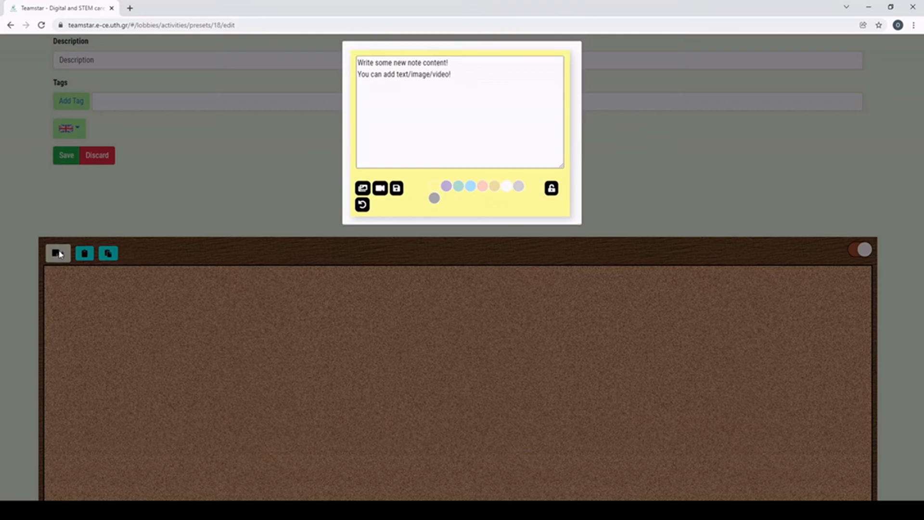
Step: Add a phone warning-sign image to the new note, save it, and enlarge it
click(362, 195)
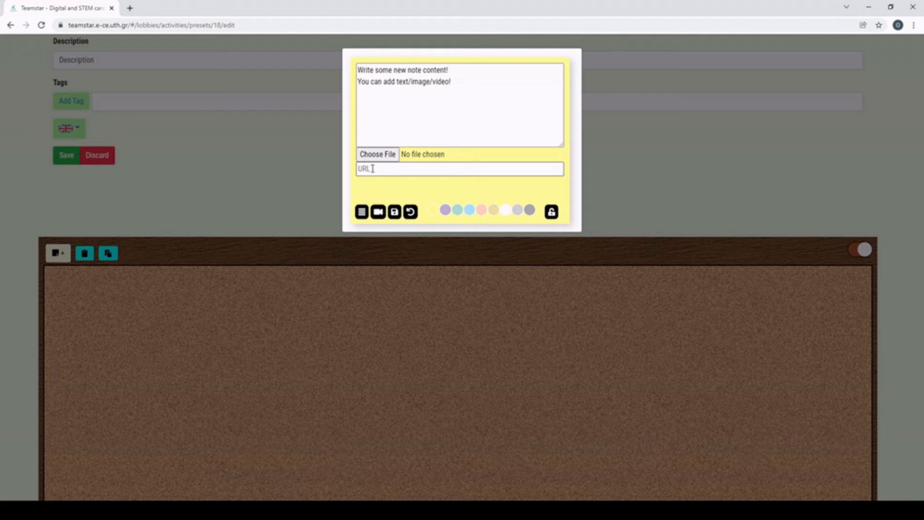
click(377, 155)
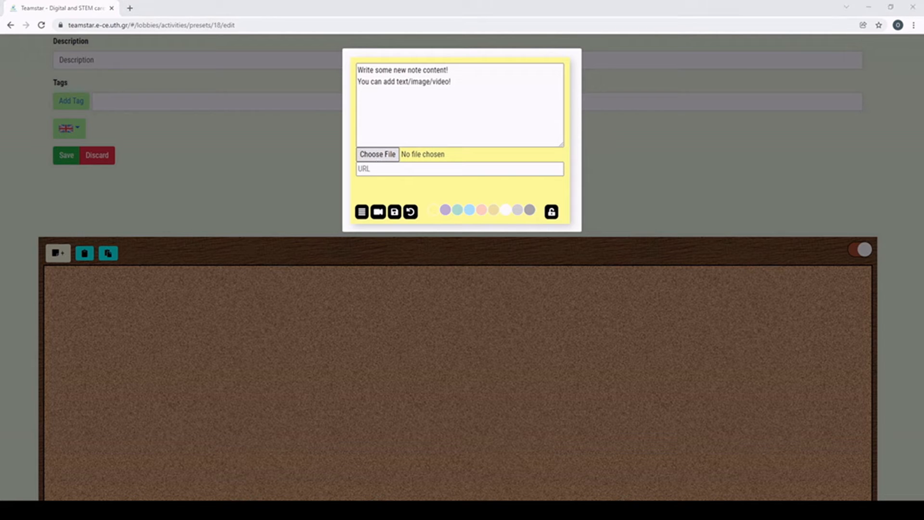
click(393, 212)
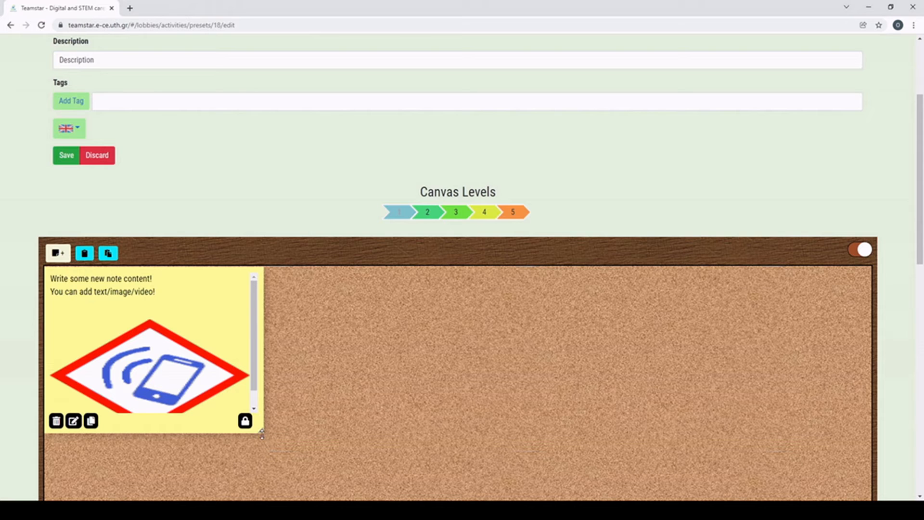
drag(264, 434, 293, 513)
scroll(322, 411, down, 3)
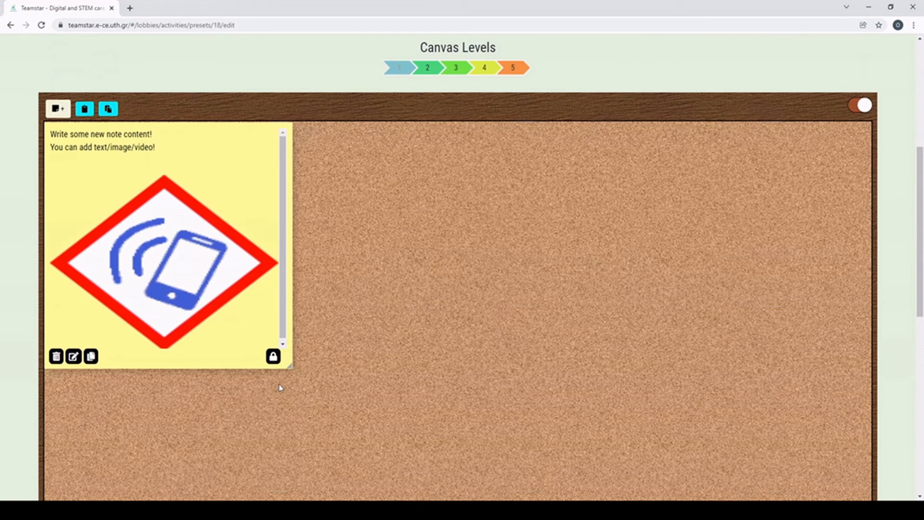
drag(290, 369, 316, 389)
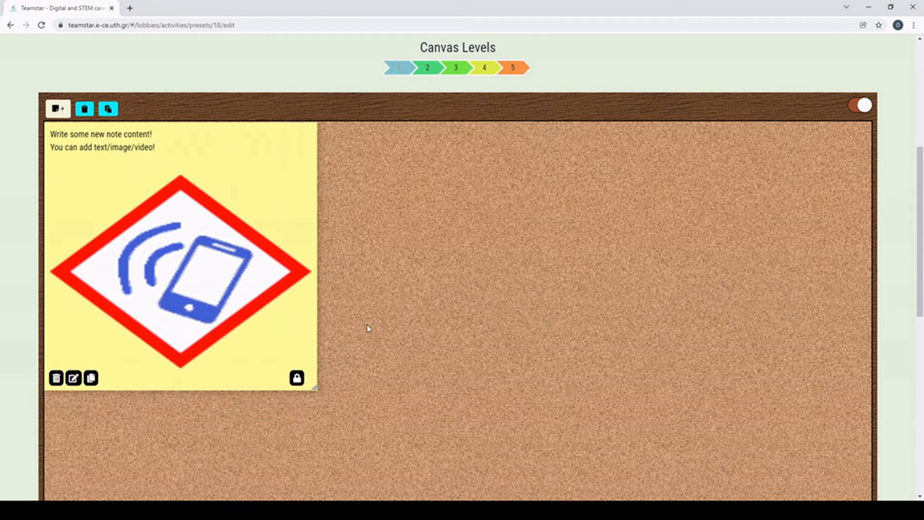
Step: Create a new note embedding the pasted YouTube link to 'Project DT4S Platform tutorial'
click(61, 111)
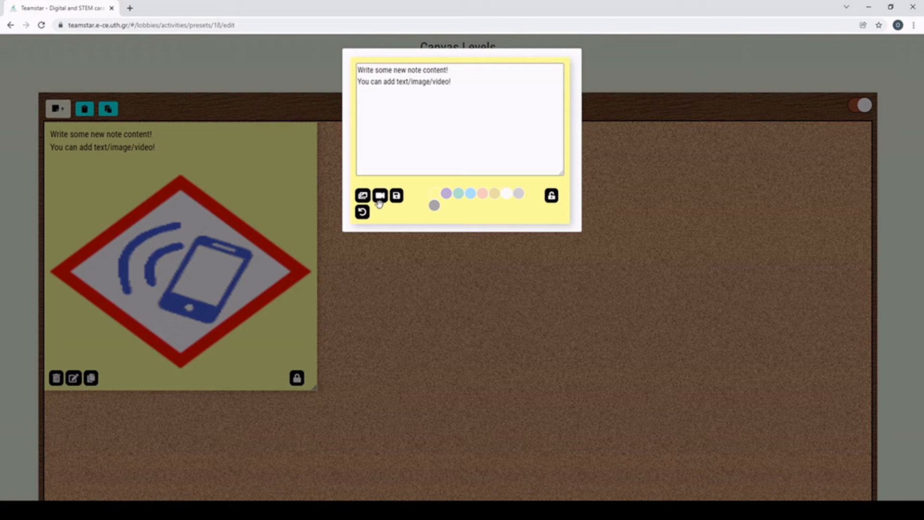
click(383, 200)
click(376, 155)
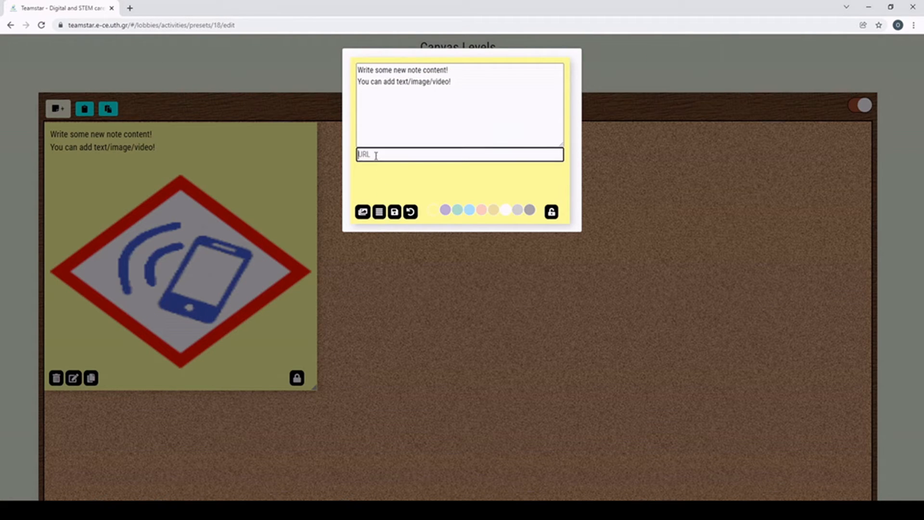
text(https://www.youtube.com/watch?v=0_k_67IHxV8)
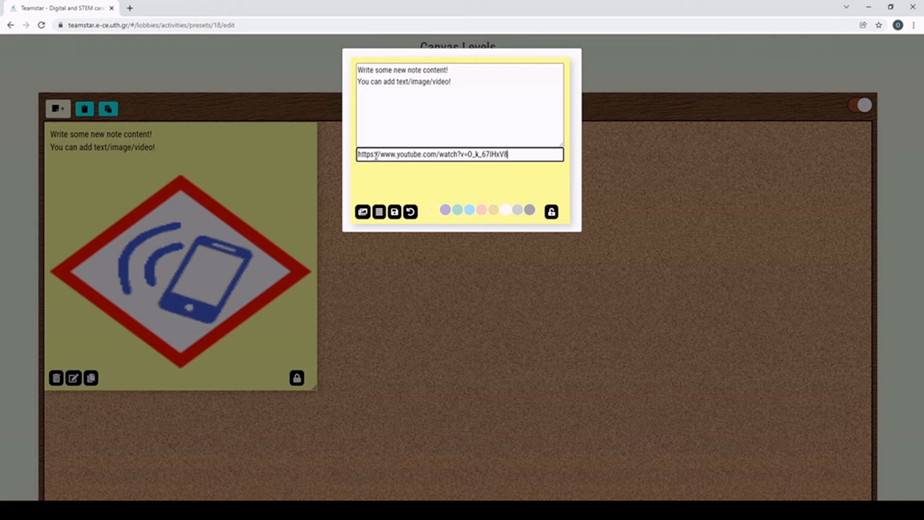
click(395, 214)
Step: Move the video note to the board's right side and enlarge it to show the video
drag(126, 150, 579, 233)
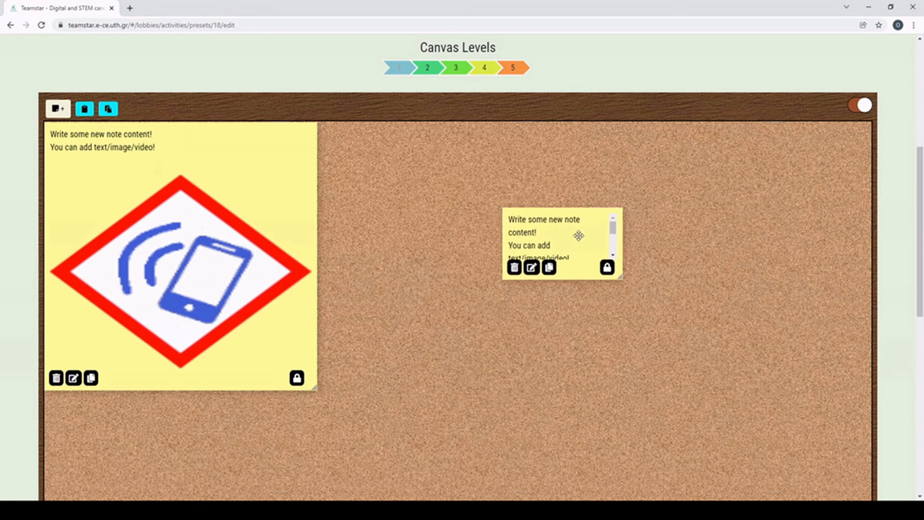
drag(625, 272, 812, 450)
drag(629, 227, 666, 300)
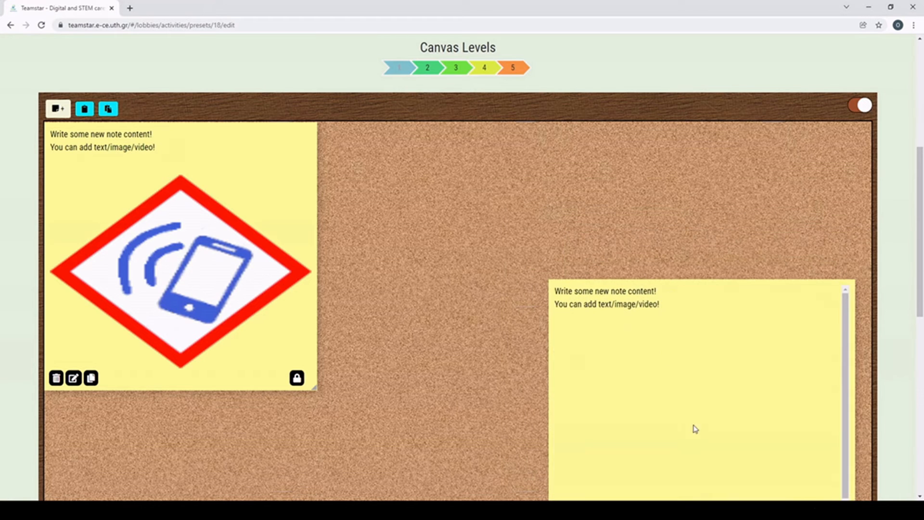
scroll(516, 290, down, 1)
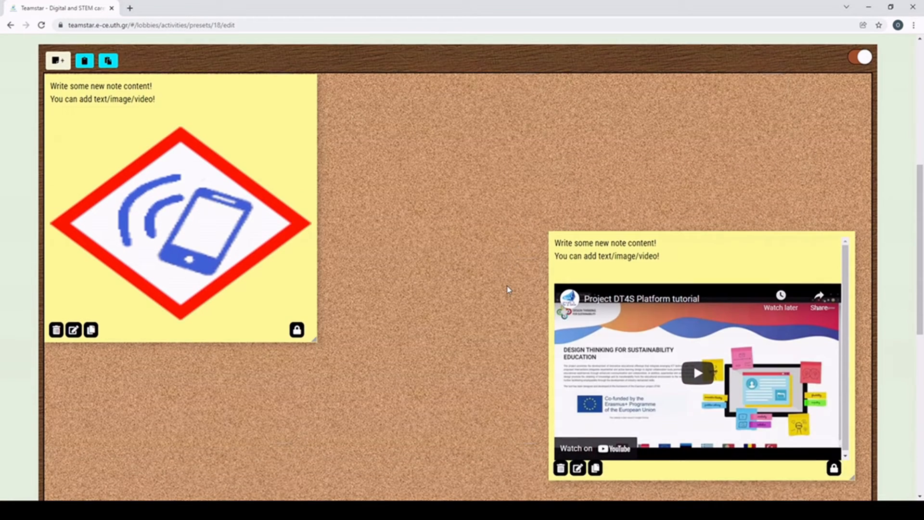
Step: Duplicate the phone-image note and place the copy below the original on level 1
scroll(508, 289, up, 6)
scroll(508, 289, down, 3)
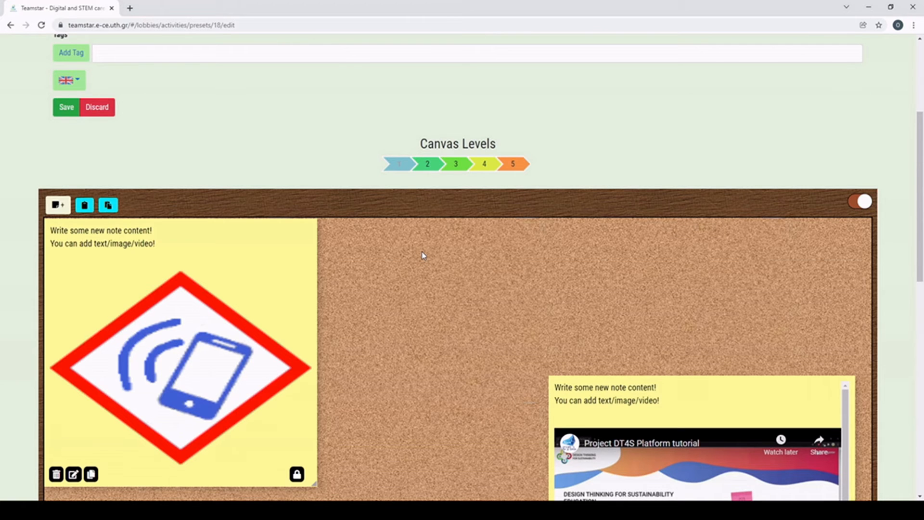
scroll(423, 255, down, 3)
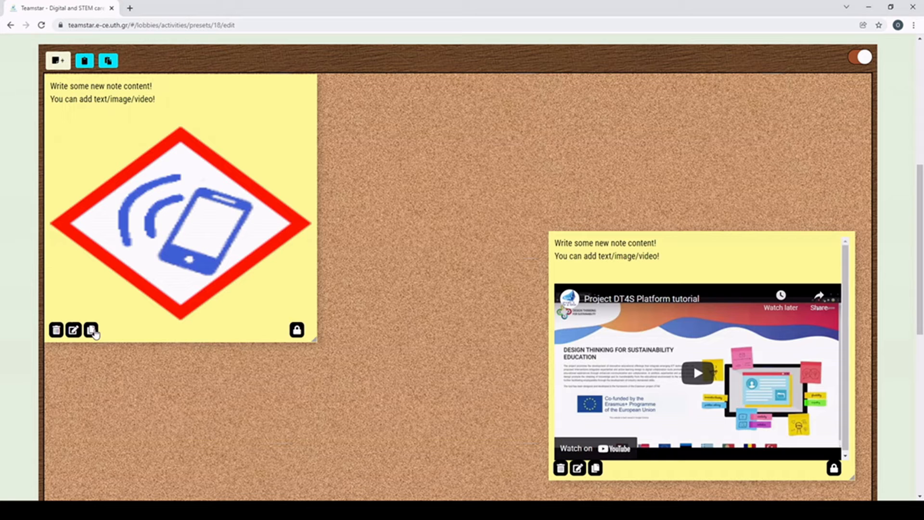
click(93, 332)
drag(89, 230, 220, 403)
scroll(320, 377, down, 4)
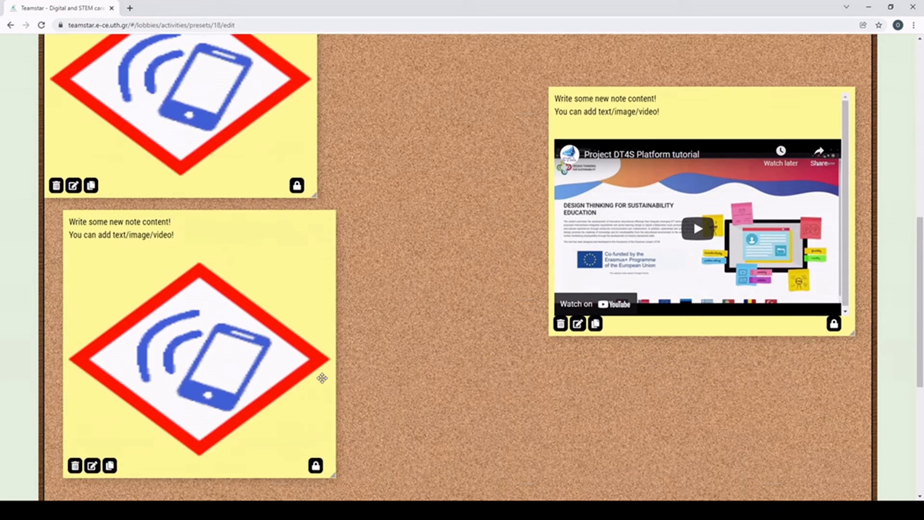
scroll(293, 293, up, 5)
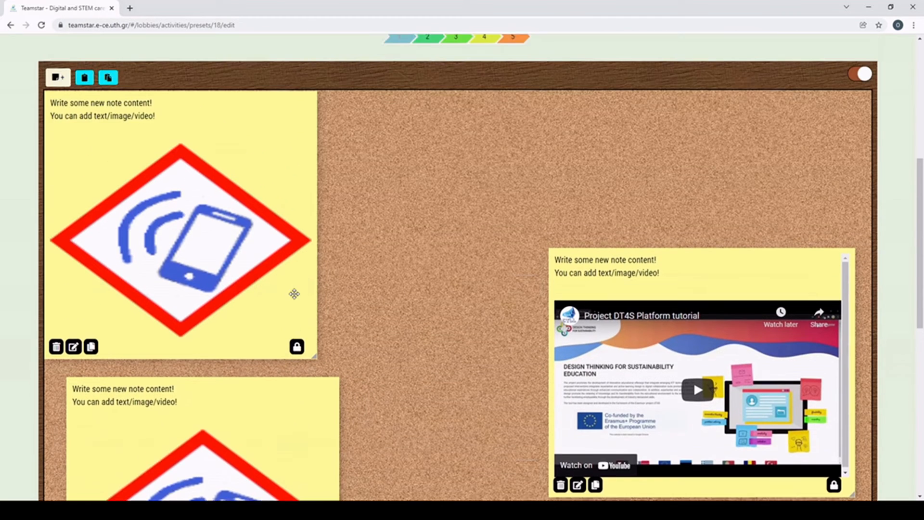
scroll(286, 295, down, 1)
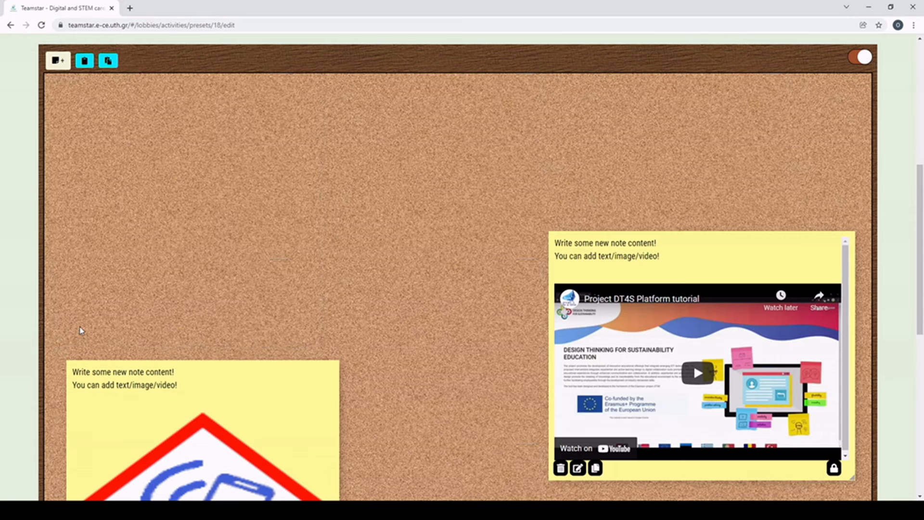
scroll(81, 330, up, 4)
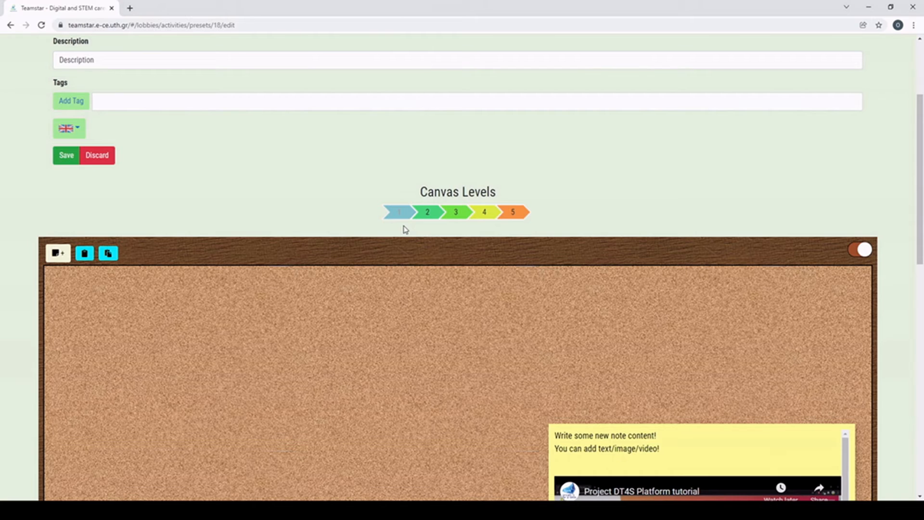
Step: Copy level 1's notes and paste them onto canvas level 2
click(85, 255)
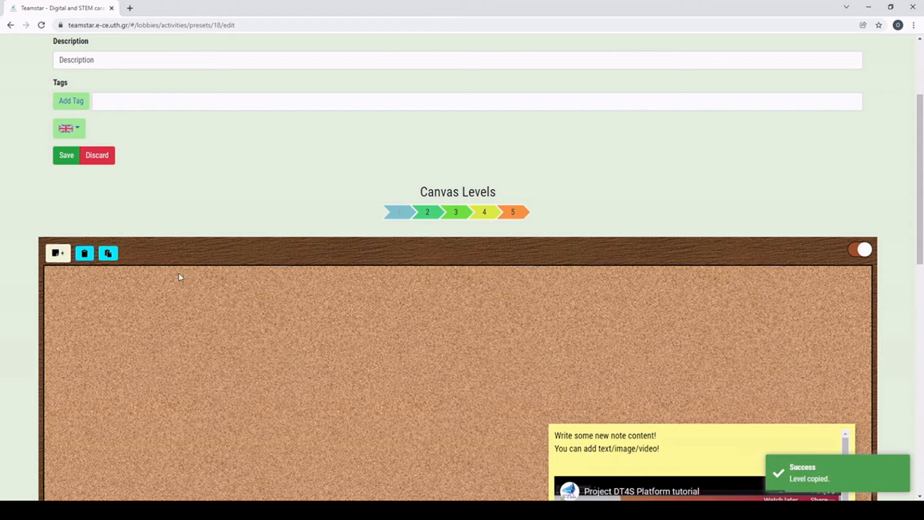
click(429, 215)
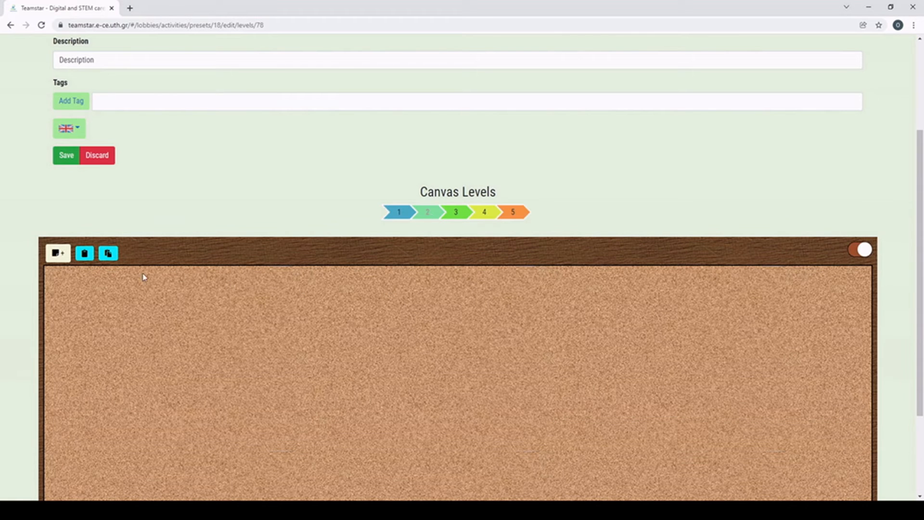
click(110, 256)
scroll(257, 320, down, 10)
scroll(260, 319, down, 4)
scroll(262, 321, up, 11)
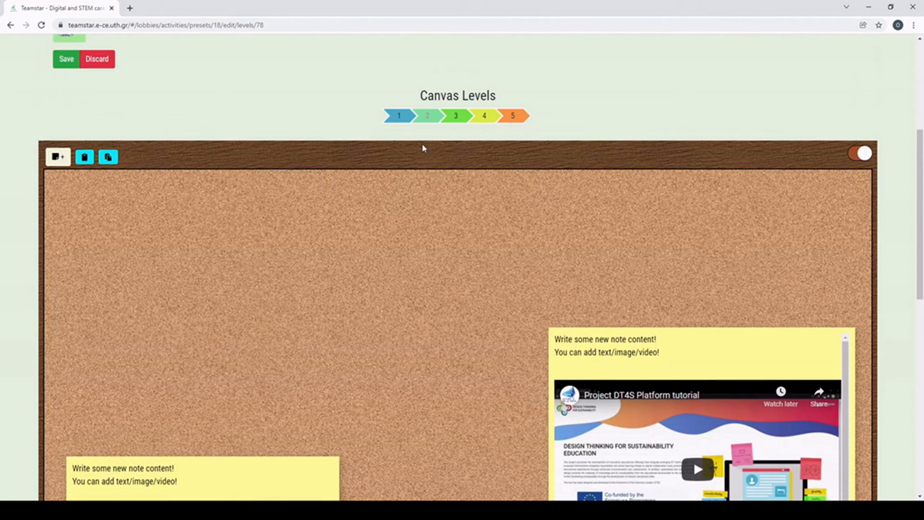
scroll(422, 151, up, 2)
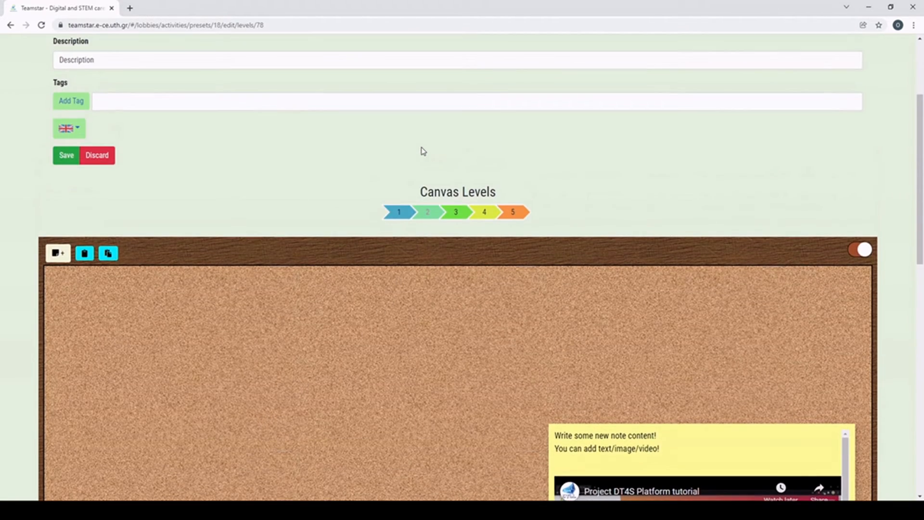
scroll(422, 152, up, 2)
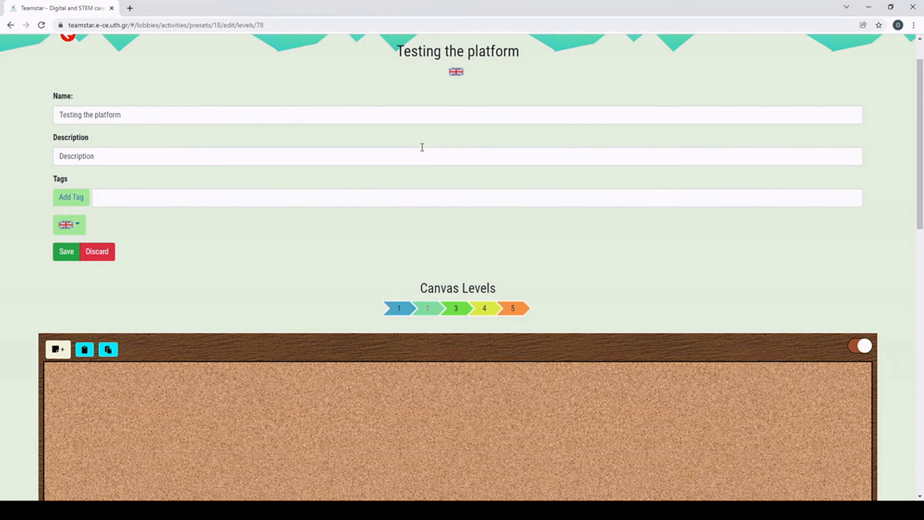
scroll(423, 148, down, 2)
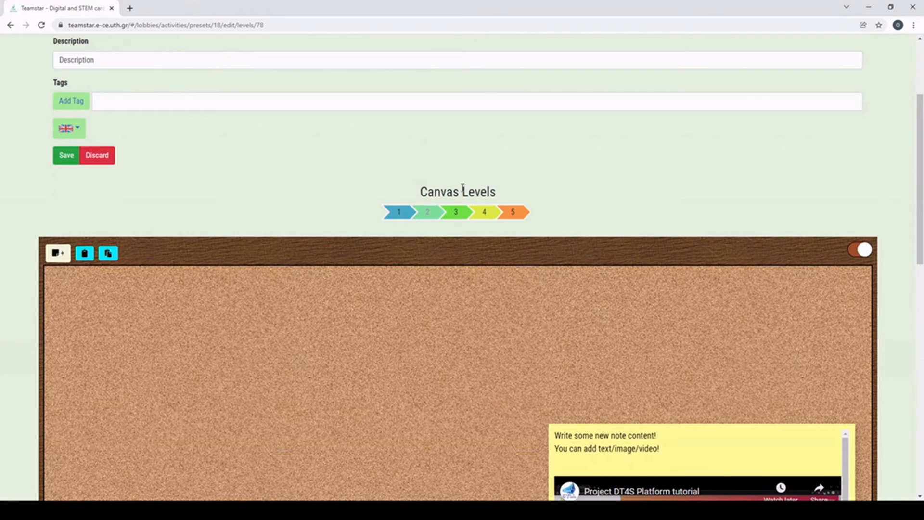
scroll(266, 196, up, 3)
Step: Save the Testing the platform canvas, then publish it from My Canvases
click(67, 306)
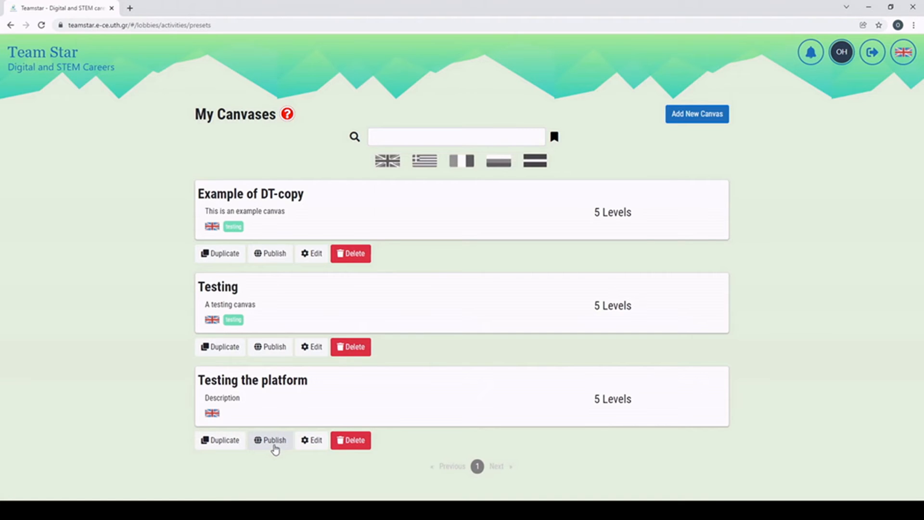
click(273, 444)
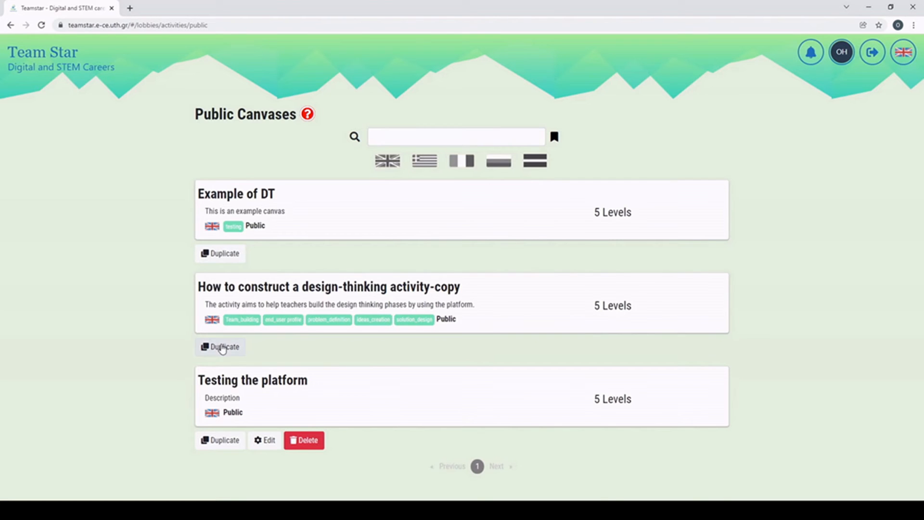
Step: Duplicate the public design-thinking activity canvas and open the copy for editing
click(222, 348)
scroll(172, 274, down, 2)
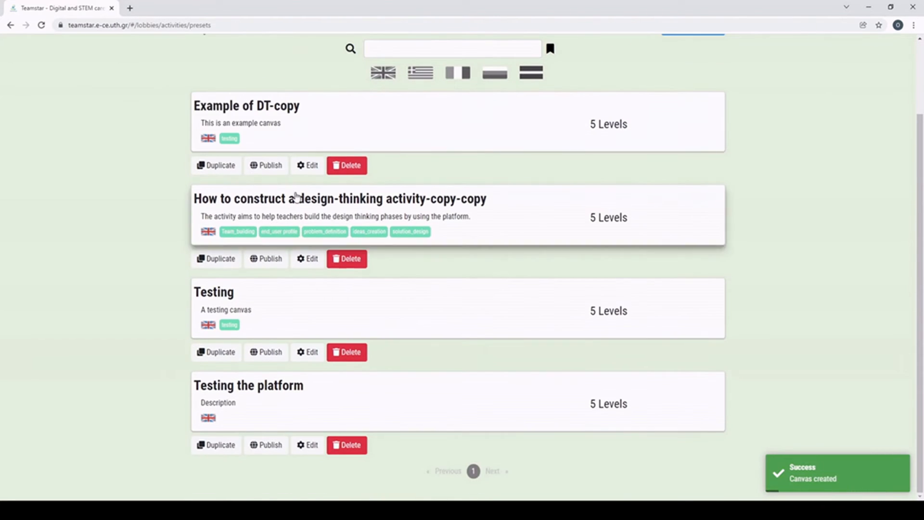
scroll(367, 209, up, 2)
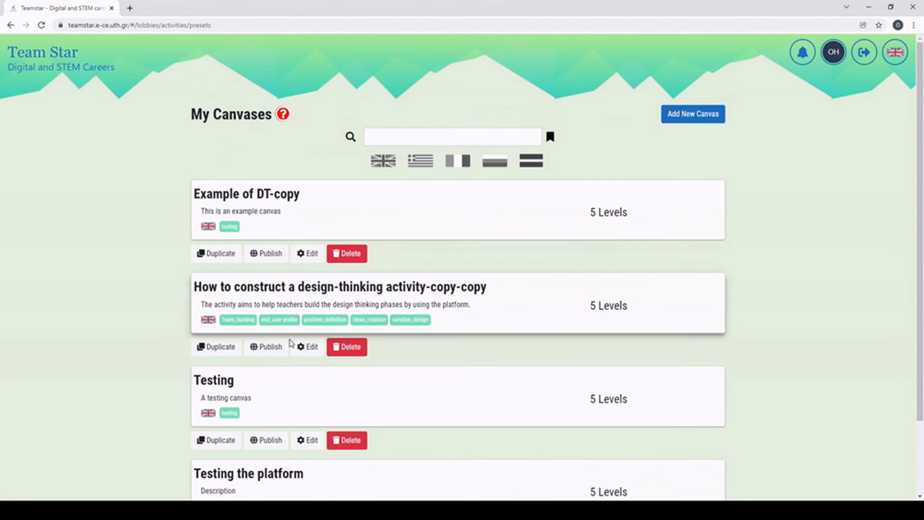
click(309, 349)
scroll(313, 347, down, 5)
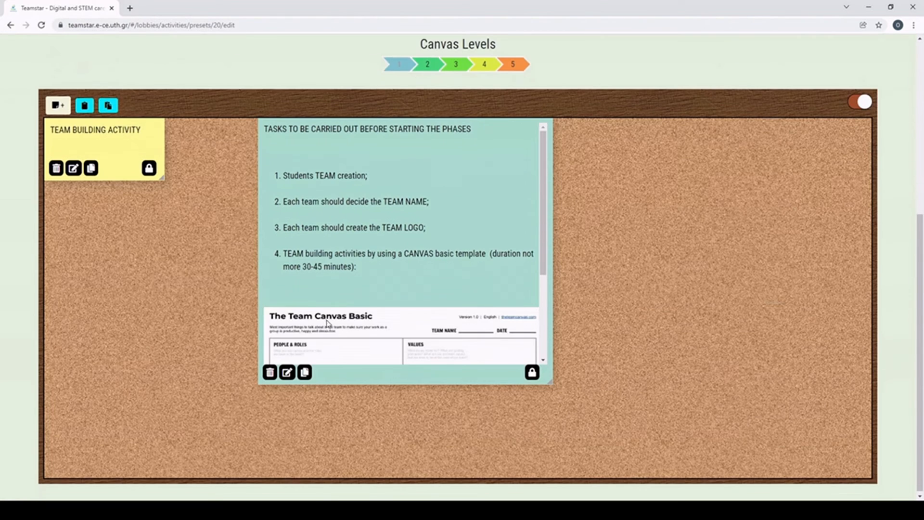
Step: Move the teal tasks card and another level-1 card, check level 2, and save the copy
drag(345, 187, 330, 244)
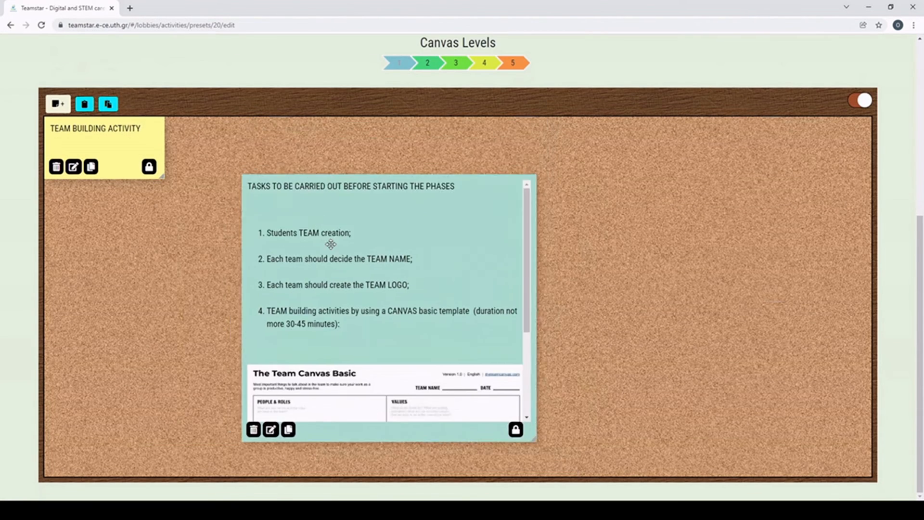
drag(103, 132, 143, 177)
scroll(402, 198, up, 1)
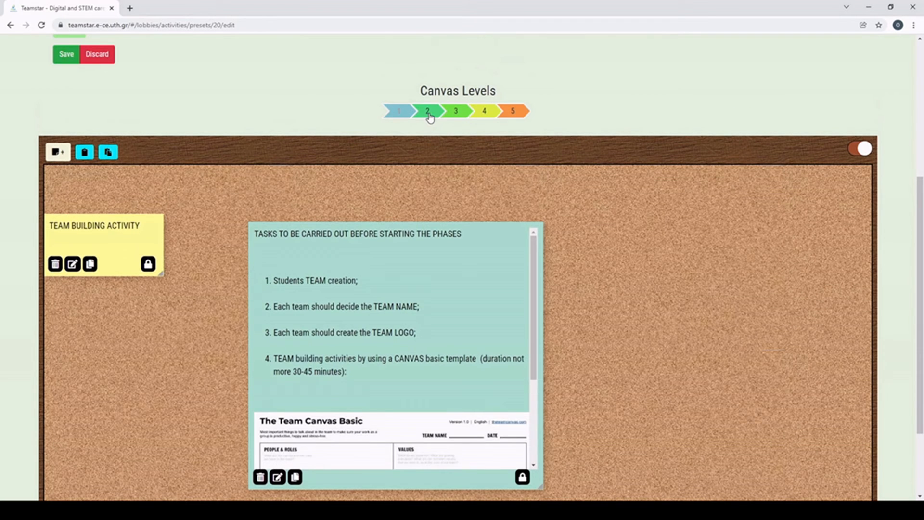
click(428, 111)
scroll(377, 229, up, 4)
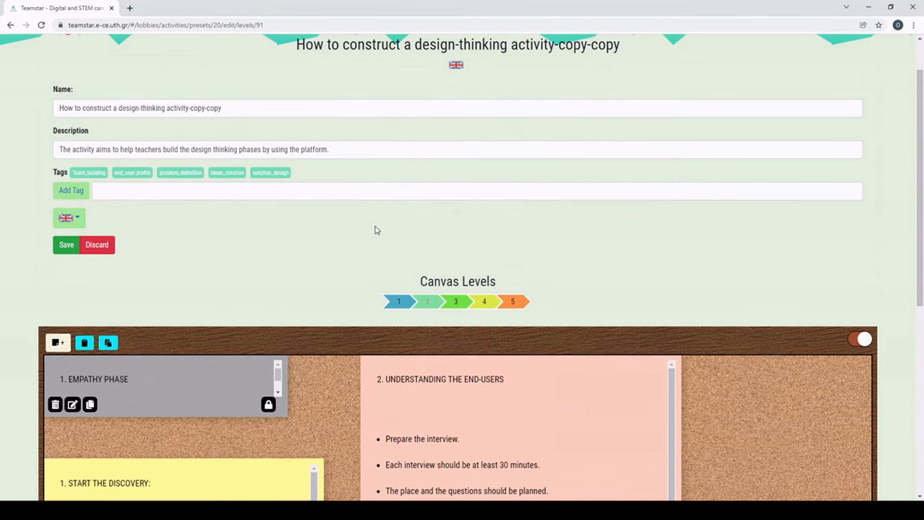
click(60, 250)
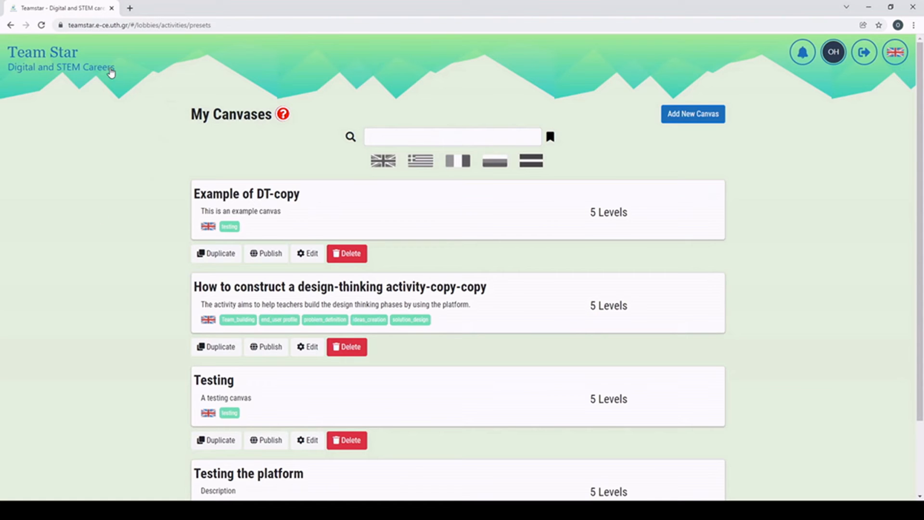
Step: Return to the Team Star home page and go to My Workshops
click(108, 70)
click(770, 265)
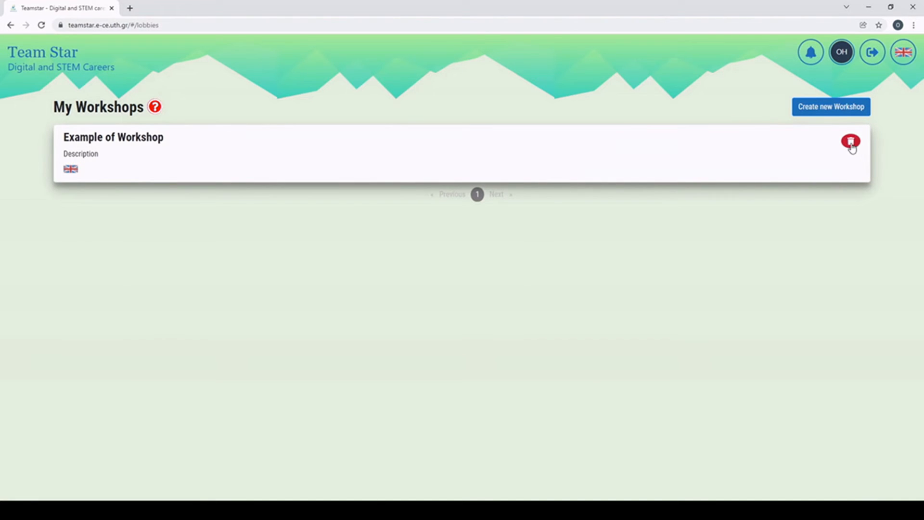
Step: Start a new workshop named 'My Workshop - example' and enter its description
click(812, 108)
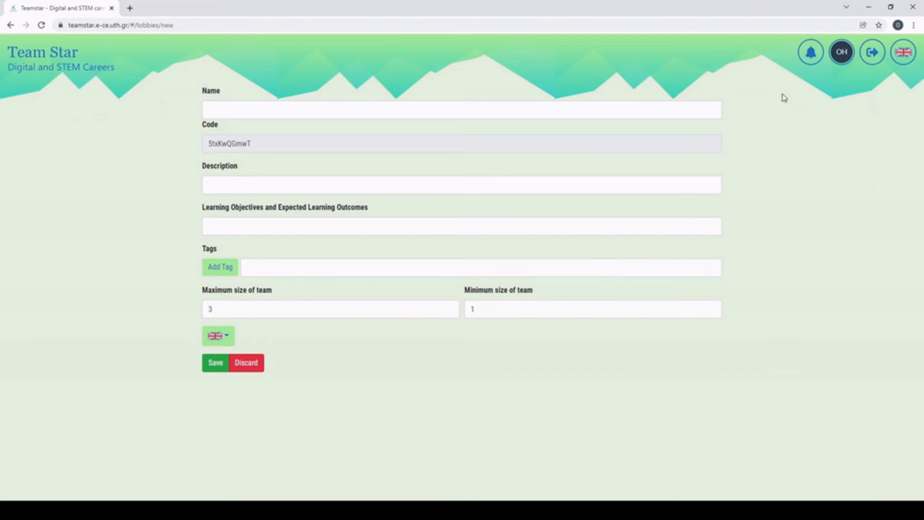
click(355, 106)
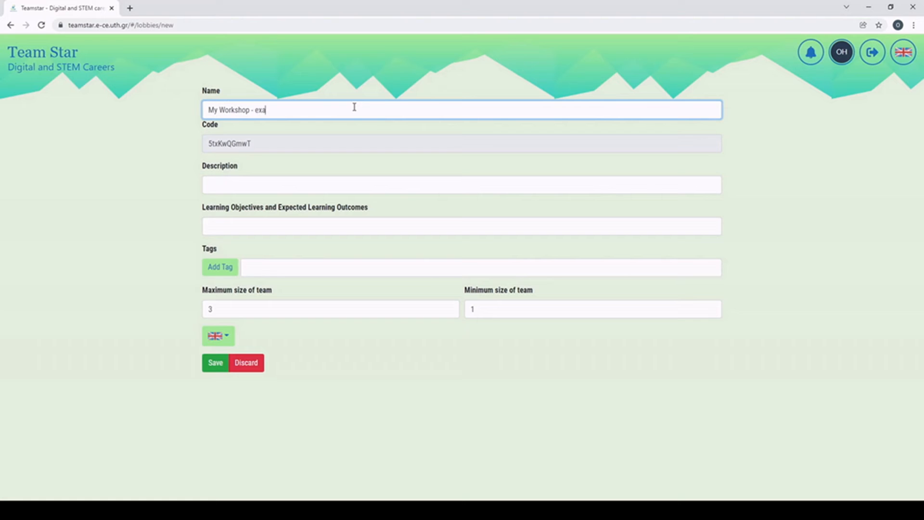
click(272, 144)
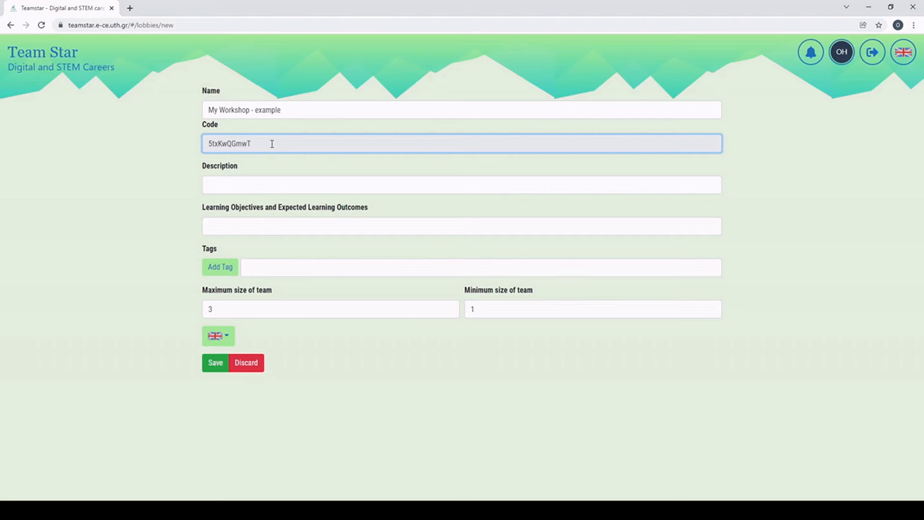
click(214, 186)
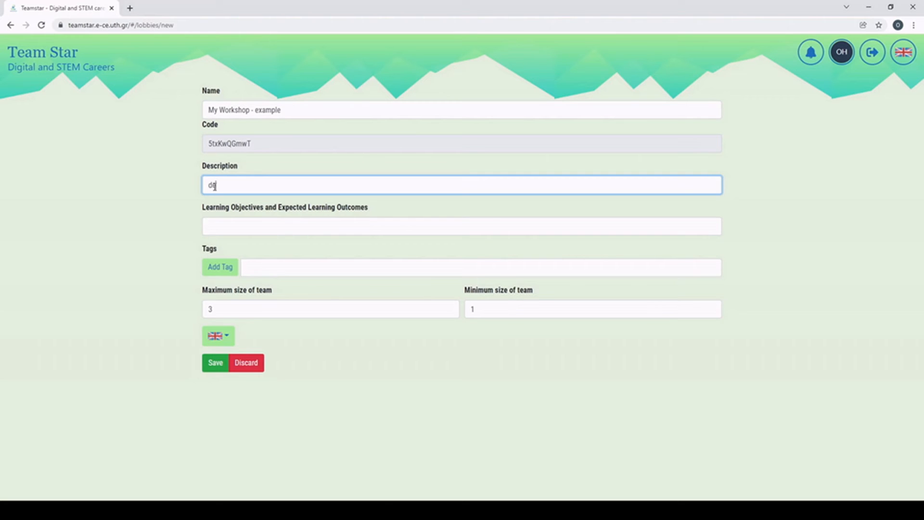
text(description)
Step: Set maximum team size 6 and minimum team size 2, then save the workshop
click(230, 225)
click(265, 273)
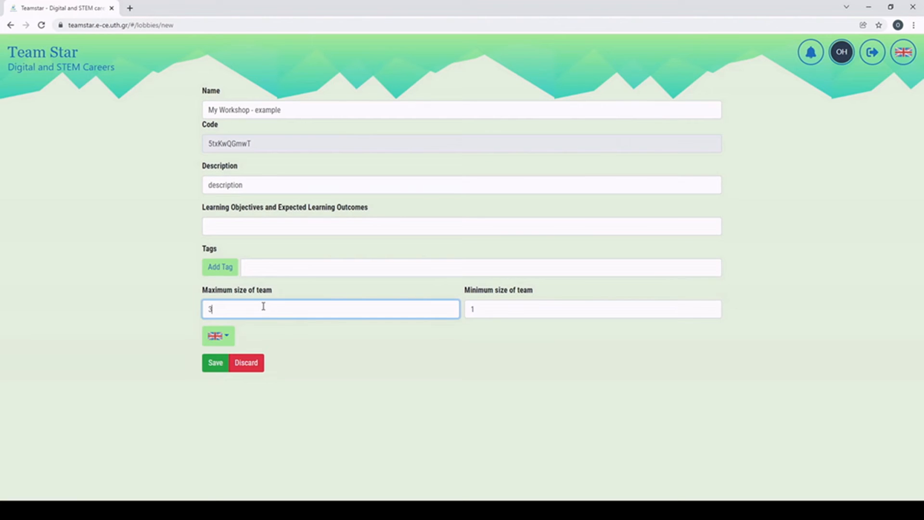
key(BackSpace)
text(6)
click(489, 313)
key(BackSpace)
text(2)
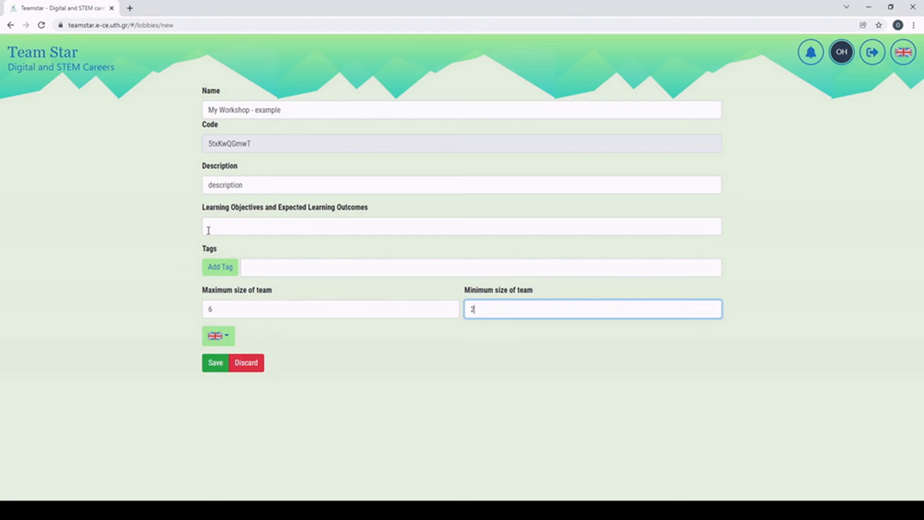
click(224, 363)
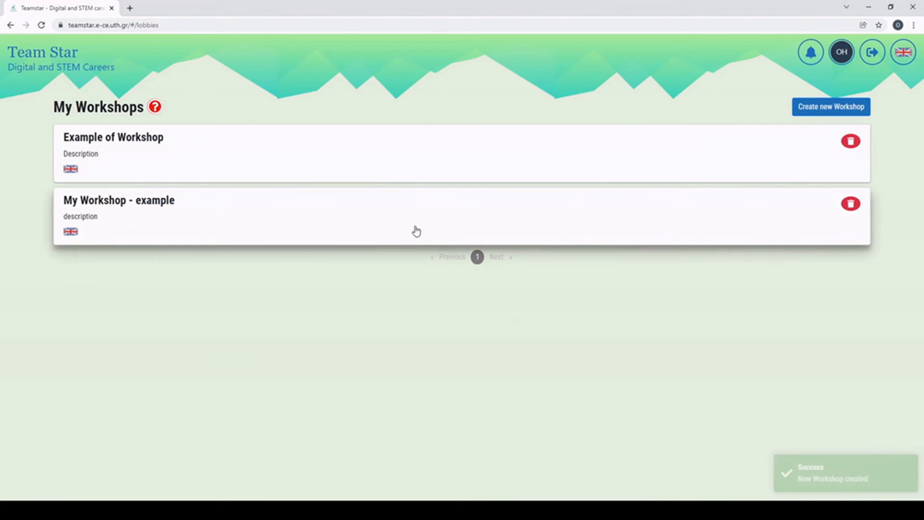
Step: Open the My Workshop - example workshop and select its access code text
click(297, 210)
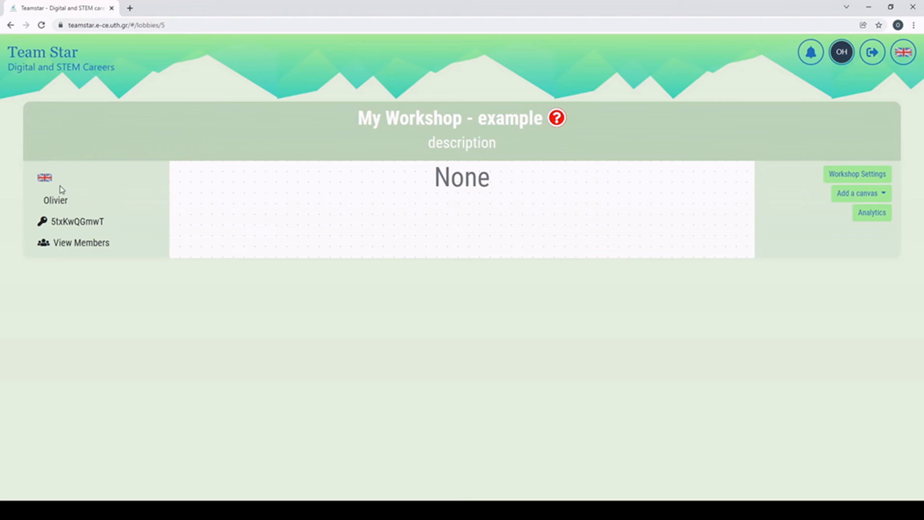
drag(51, 221, 107, 222)
click(108, 222)
drag(53, 242, 116, 244)
click(116, 244)
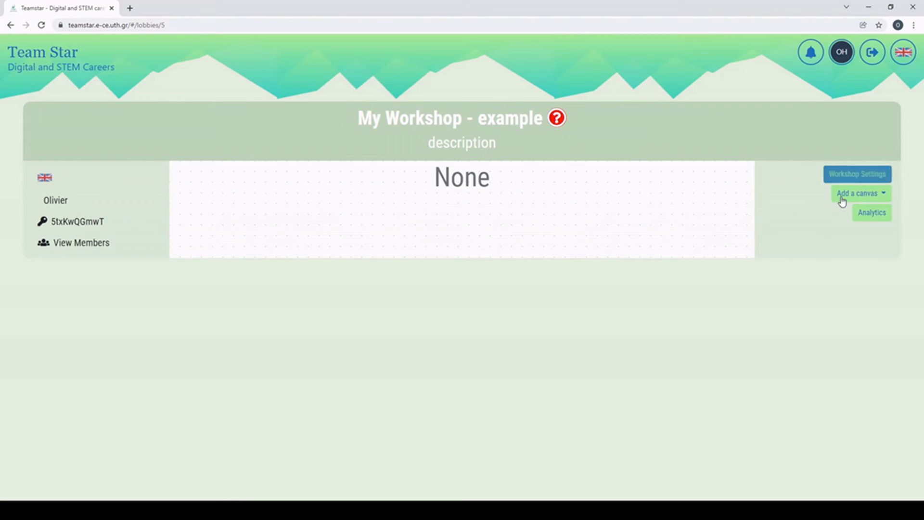
Step: Save the workshop settings and show the canvases available to add
click(878, 181)
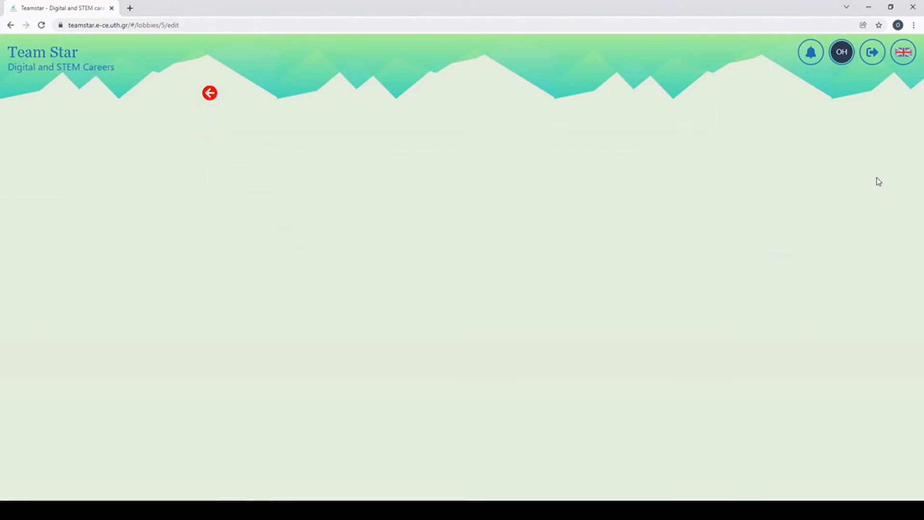
click(216, 387)
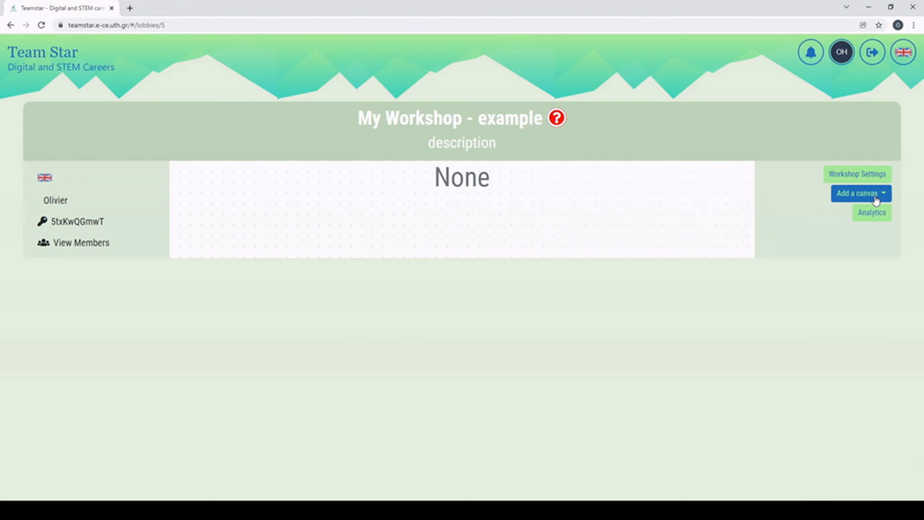
click(876, 197)
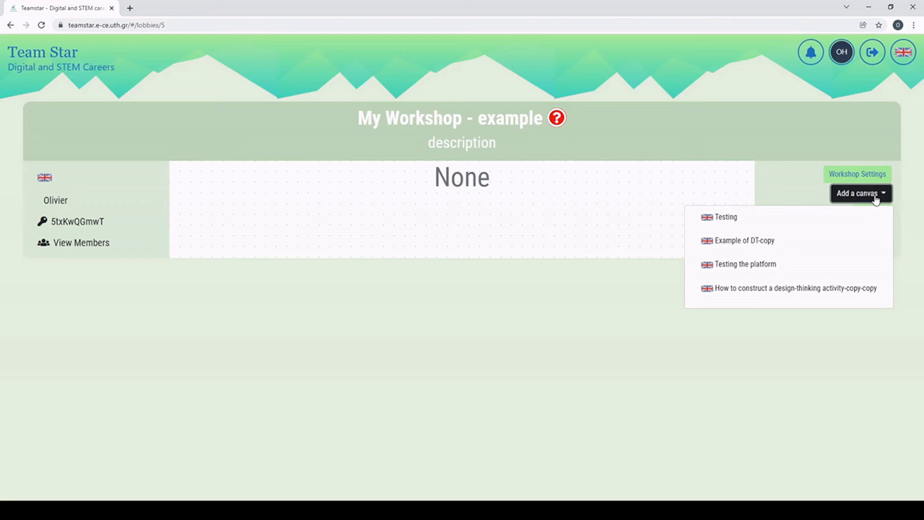
Step: Add Testing the platform, set its start date, and end Level 1 on the 30th
click(752, 265)
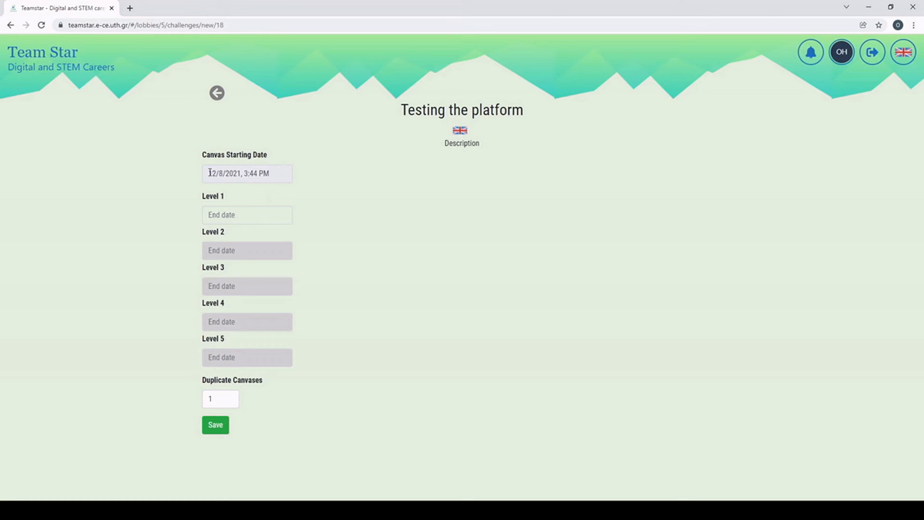
click(275, 175)
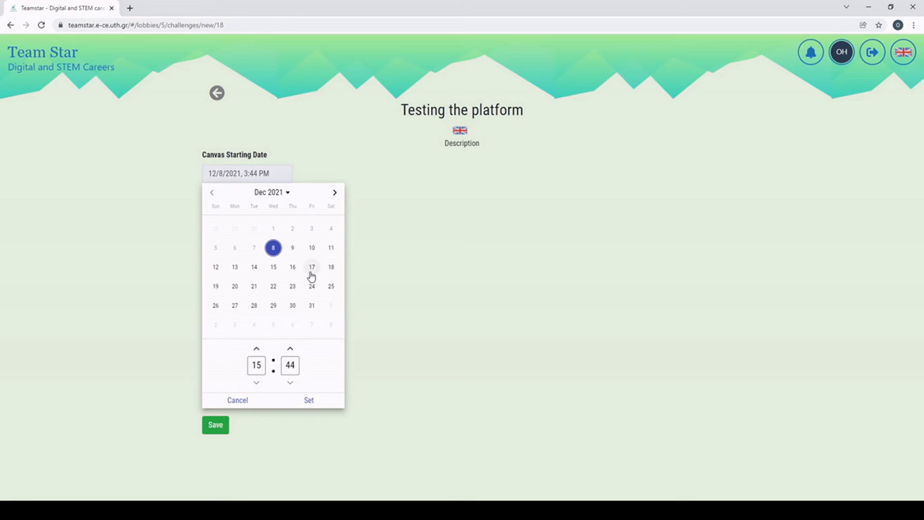
click(309, 401)
click(245, 223)
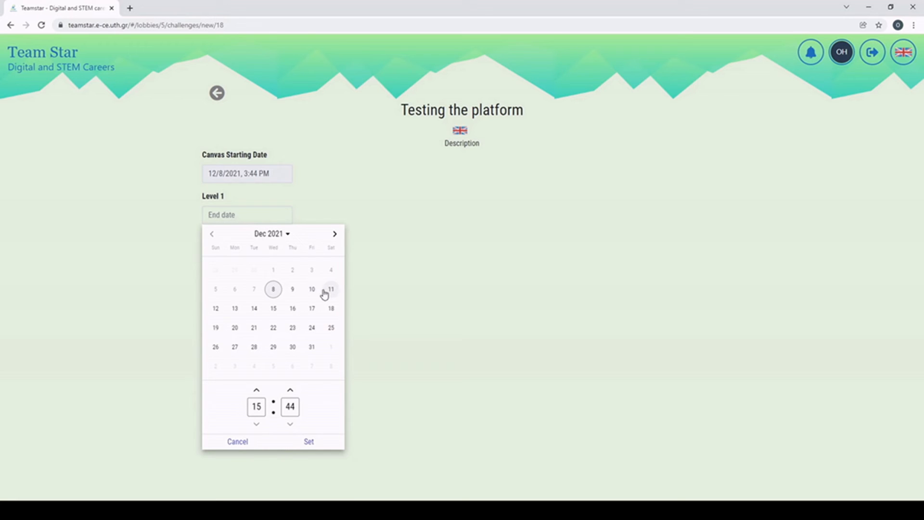
click(293, 347)
click(308, 441)
Step: Set Level 2's end date to December 30
click(233, 251)
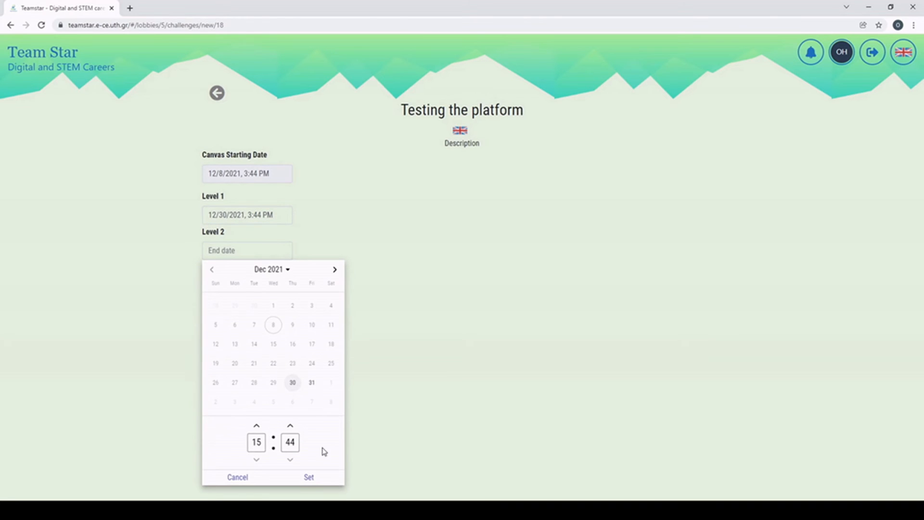
click(312, 476)
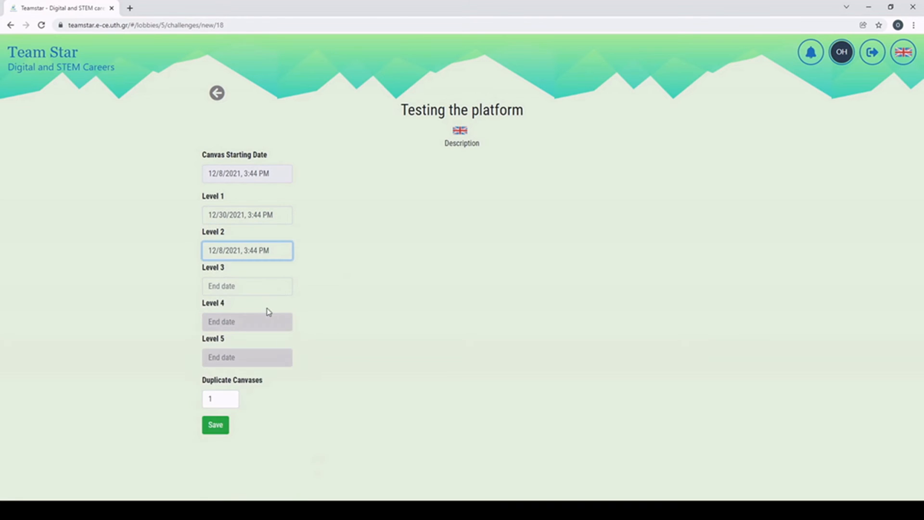
click(248, 250)
click(312, 383)
click(292, 383)
click(316, 477)
Step: Set Levels 3 and 4 to end on the 31st, with Level 4 at minute 45
click(252, 287)
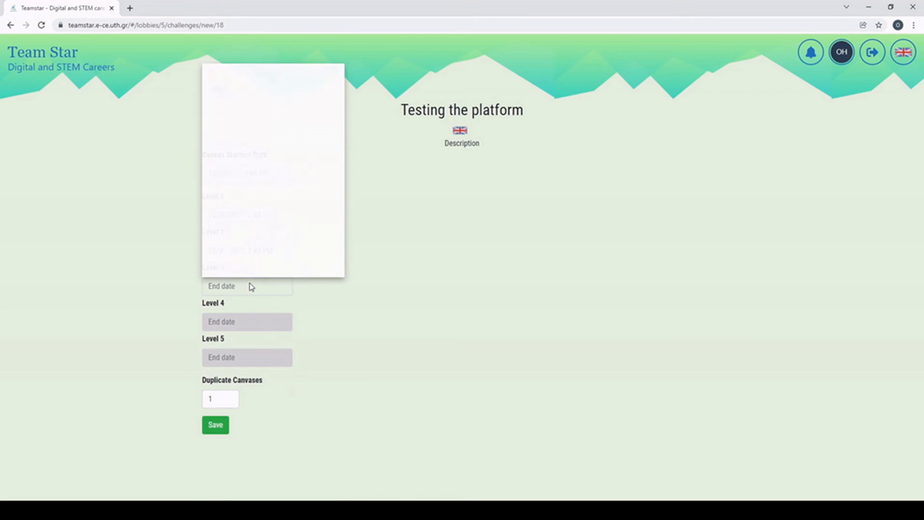
click(308, 178)
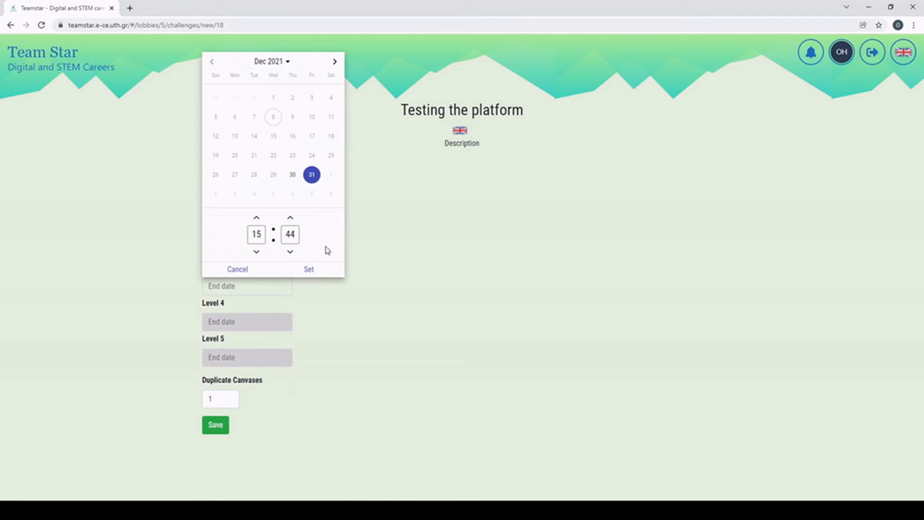
click(318, 268)
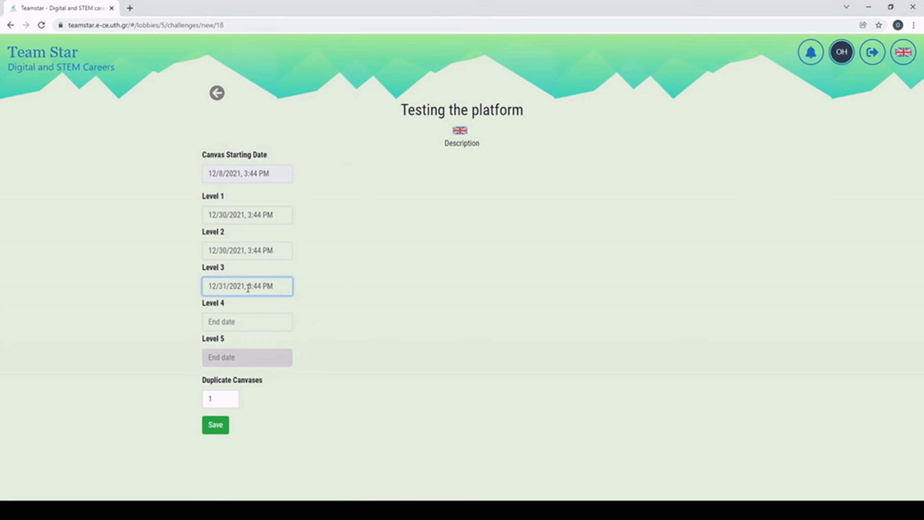
click(248, 326)
click(313, 211)
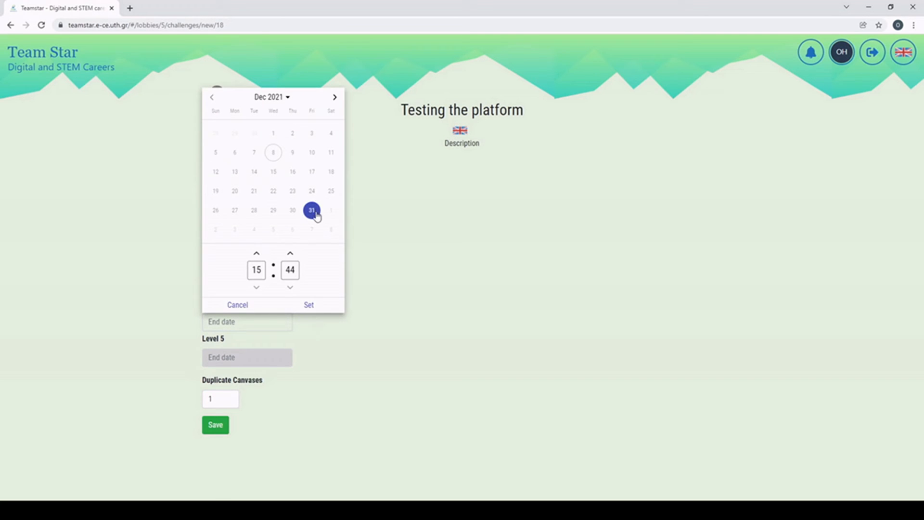
click(290, 254)
click(311, 306)
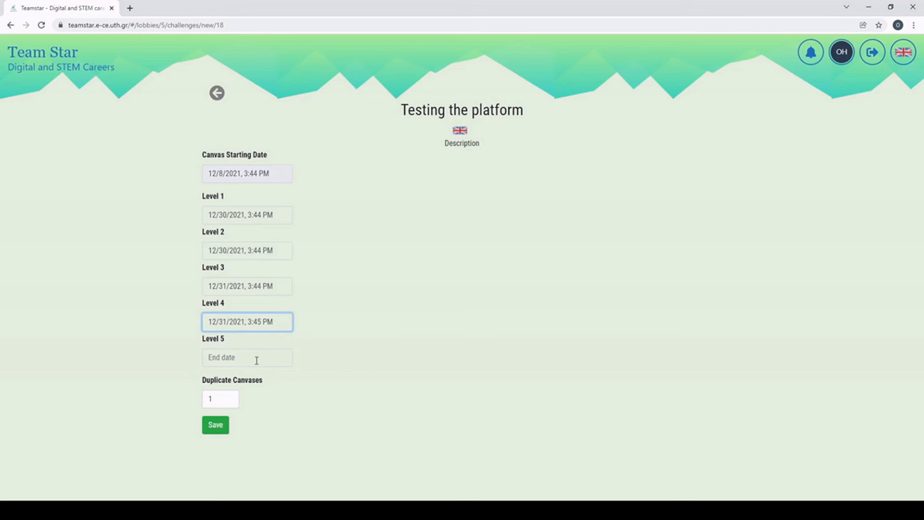
Step: End Level 5 on the 31st at 3:48 PM and set 5 duplicate canvases
click(256, 359)
click(315, 244)
scroll(290, 303, up, 3)
click(315, 342)
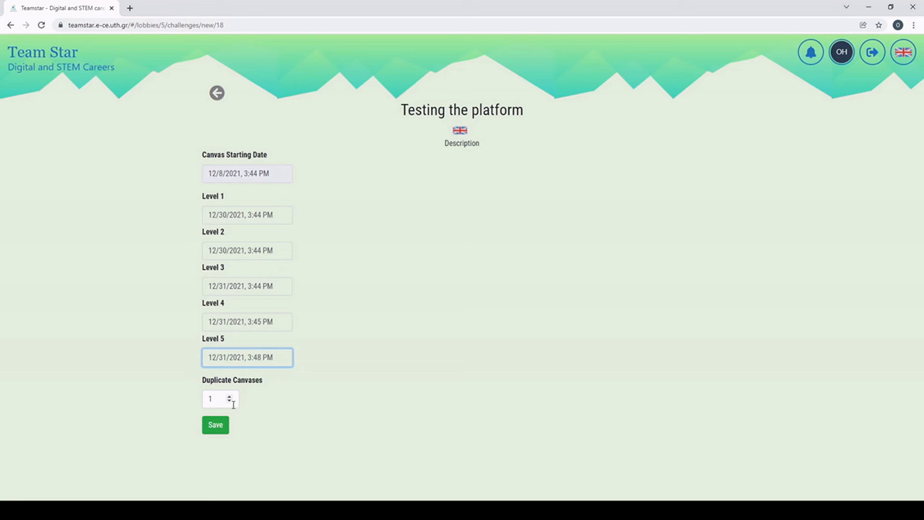
click(216, 399)
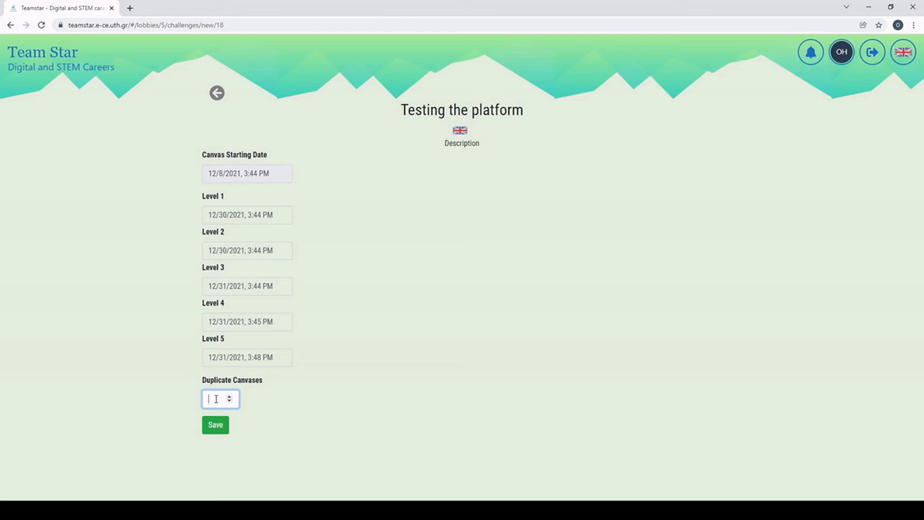
text(5)
Step: Save the setup to create five canvases and rename the first to 'Team A'
click(215, 425)
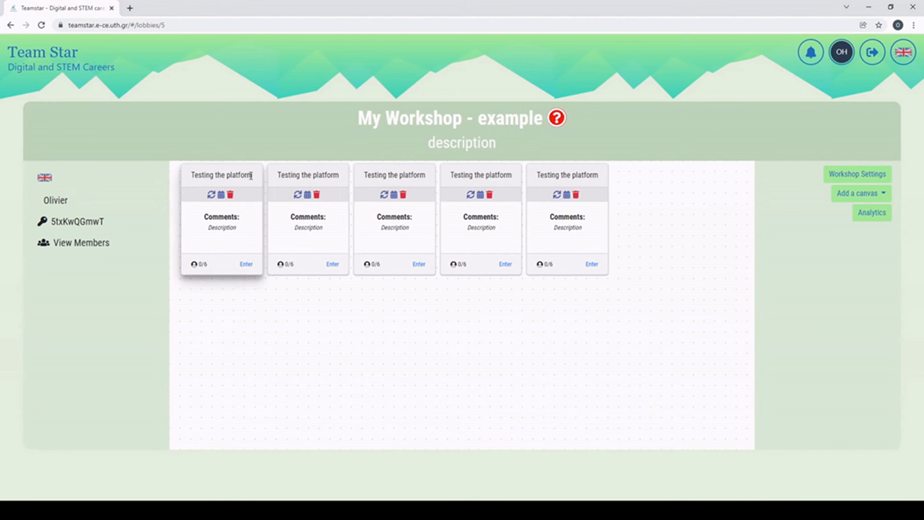
click(224, 175)
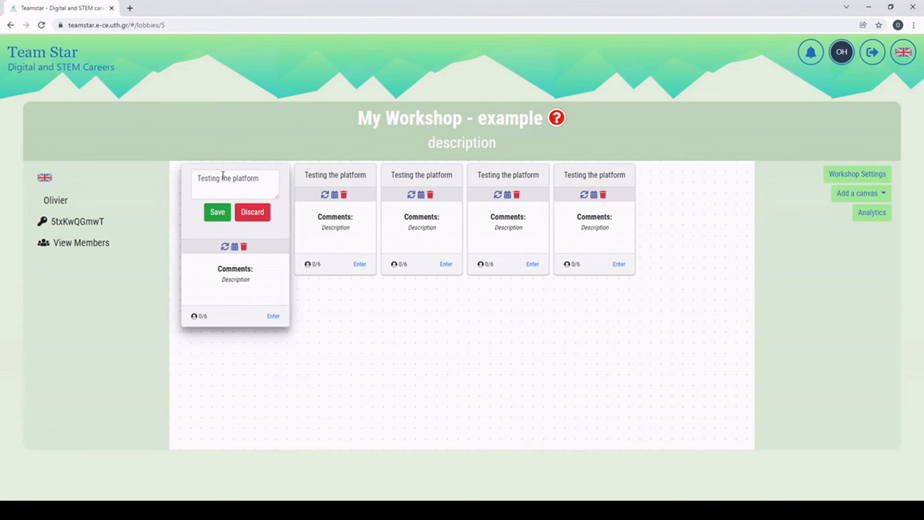
drag(258, 177, 187, 181)
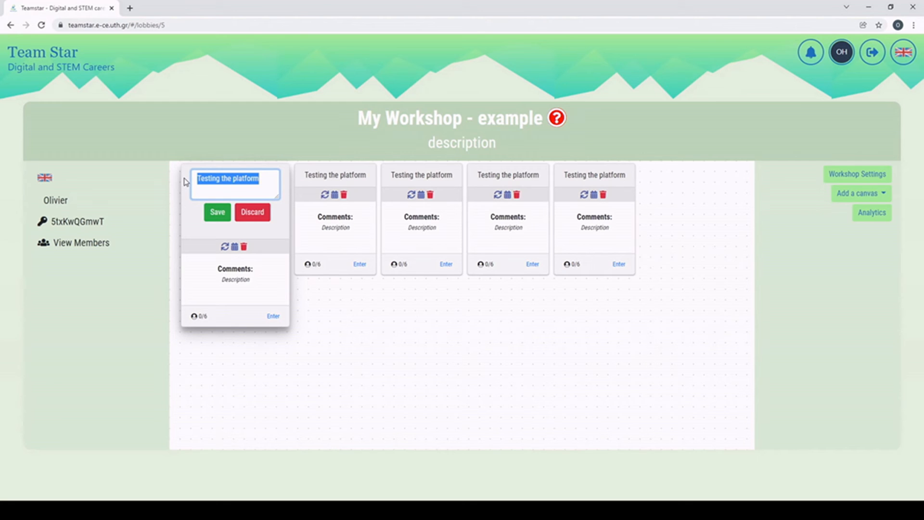
text(Team A)
click(207, 212)
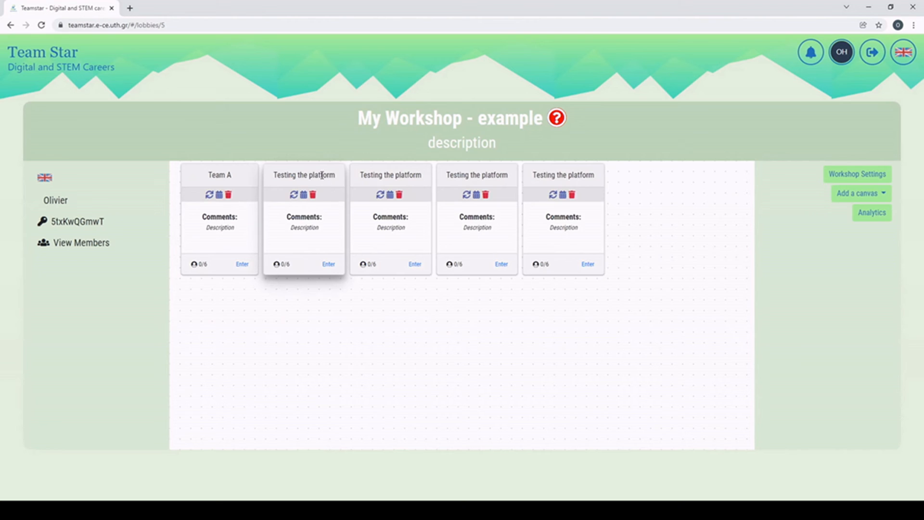
Step: Rename the second and third canvases to 'Team B' and 'Team C'
click(322, 175)
drag(346, 179, 264, 174)
text(Team B)
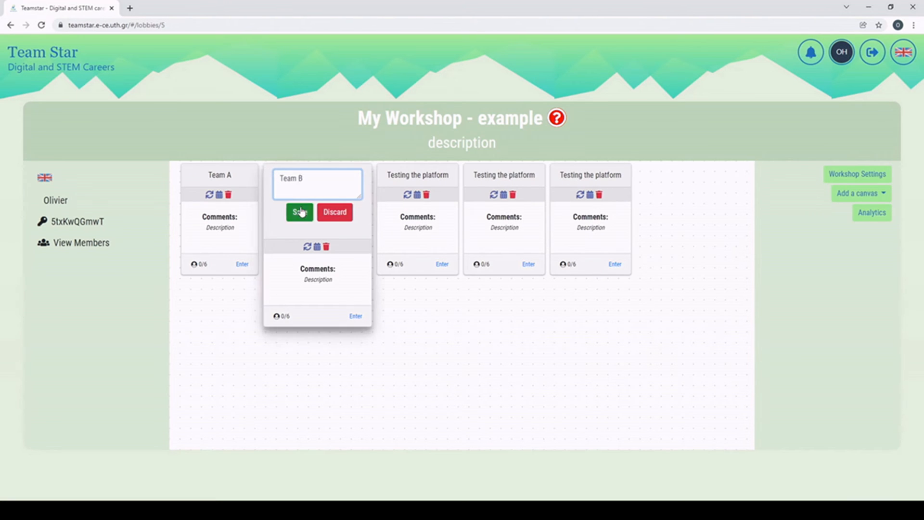
click(299, 212)
click(398, 175)
drag(425, 179, 350, 181)
text(Team C)
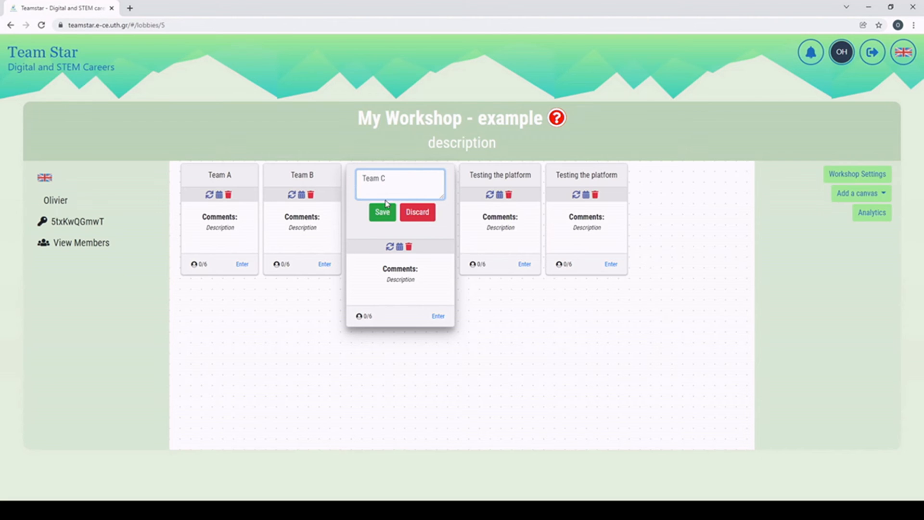
click(386, 208)
Step: Rename the fourth canvas to 'Team D'
click(501, 176)
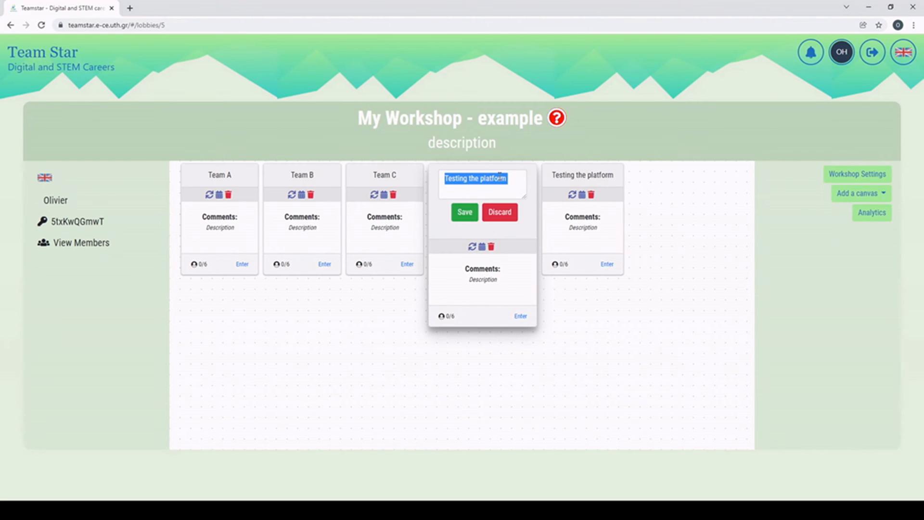
triple_click(501, 177)
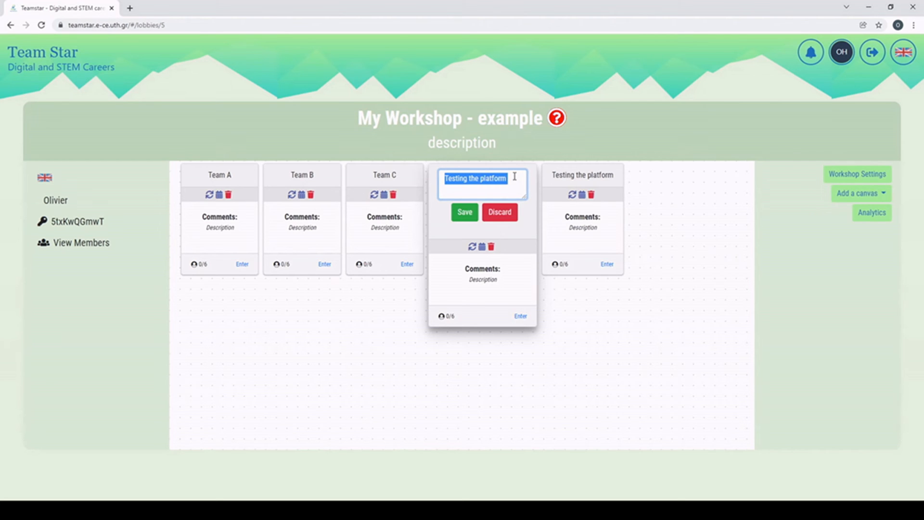
click(515, 177)
drag(513, 178, 439, 181)
key(BackSpace)
text(Team D)
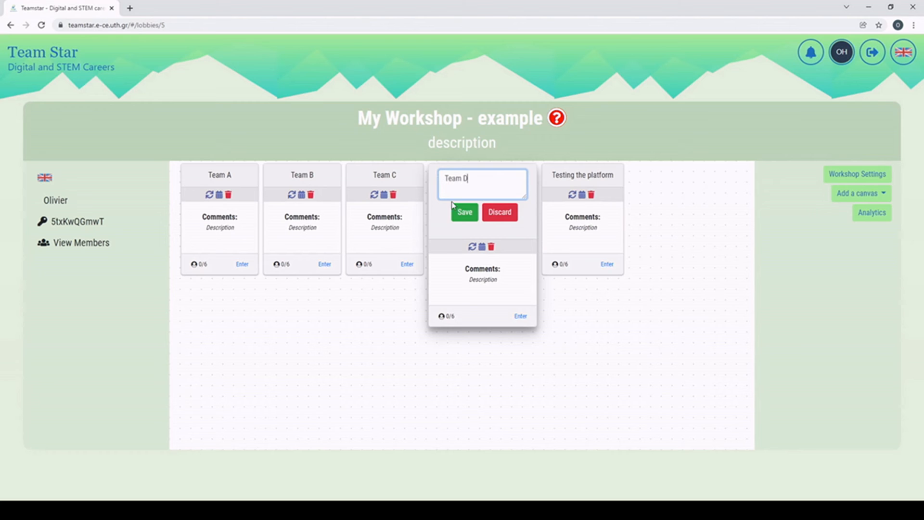
click(453, 206)
Step: Rename the fifth canvas to 'Team E' and open Team A's board
click(565, 176)
drag(591, 178, 516, 175)
text(Team E)
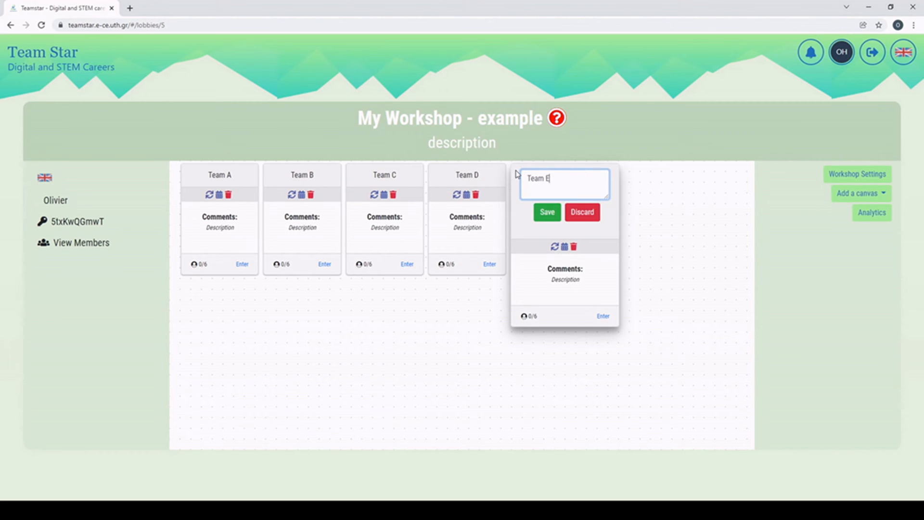
click(541, 214)
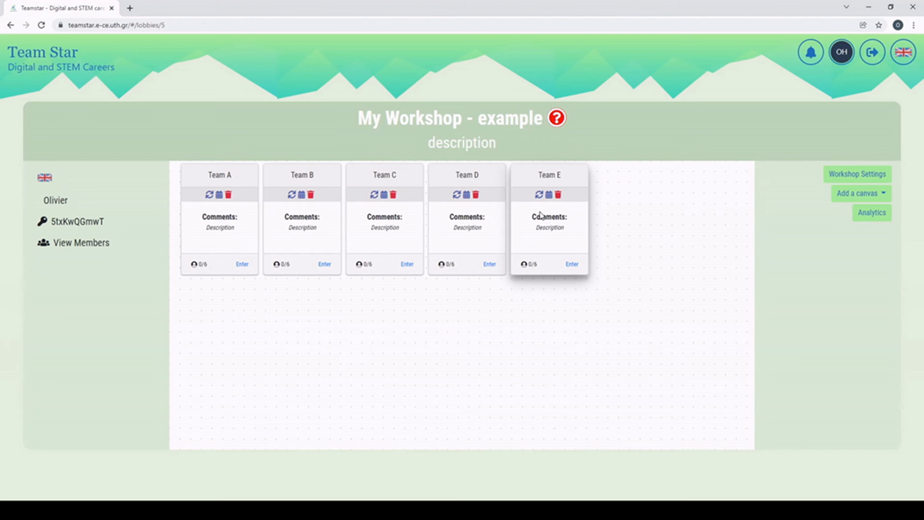
click(242, 268)
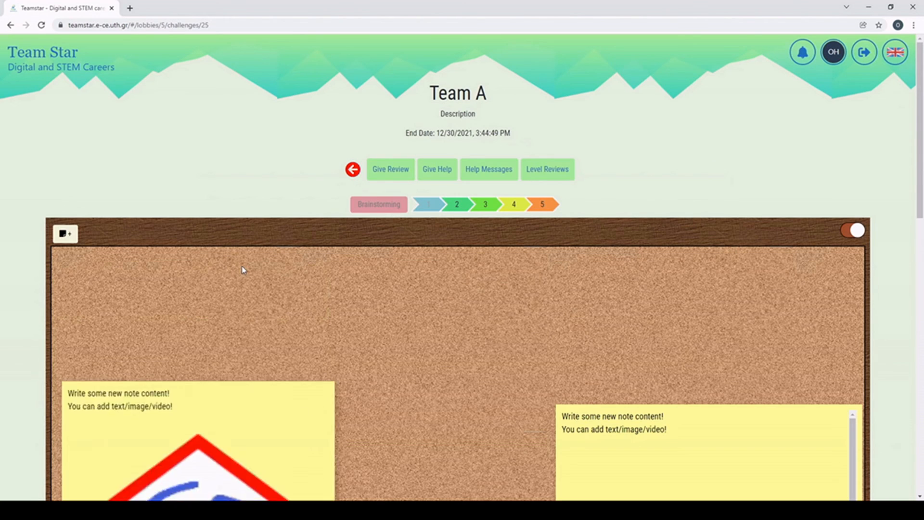
Step: Browse Team A's later levels, then return to level 1 with the Platform tutorial video note
scroll(353, 264, down, 7)
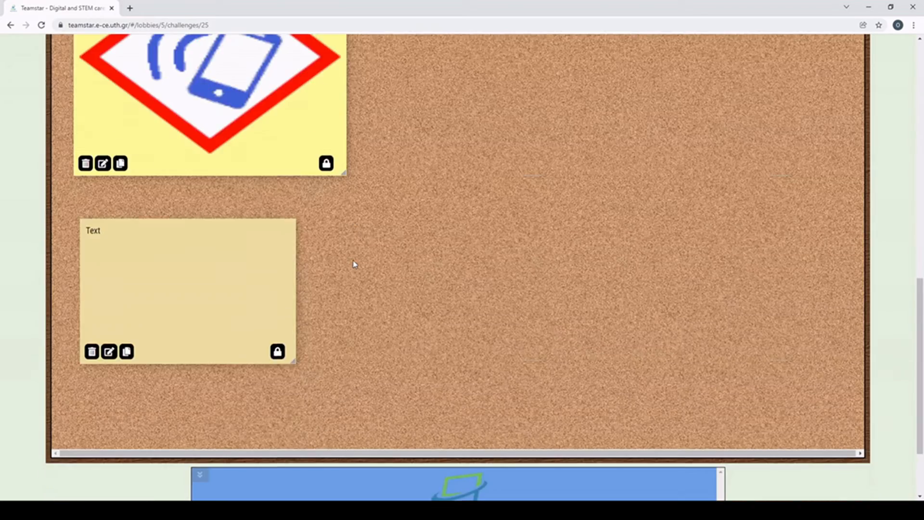
scroll(353, 264, up, 13)
scroll(354, 264, down, 4)
scroll(371, 259, up, 4)
scroll(392, 254, down, 15)
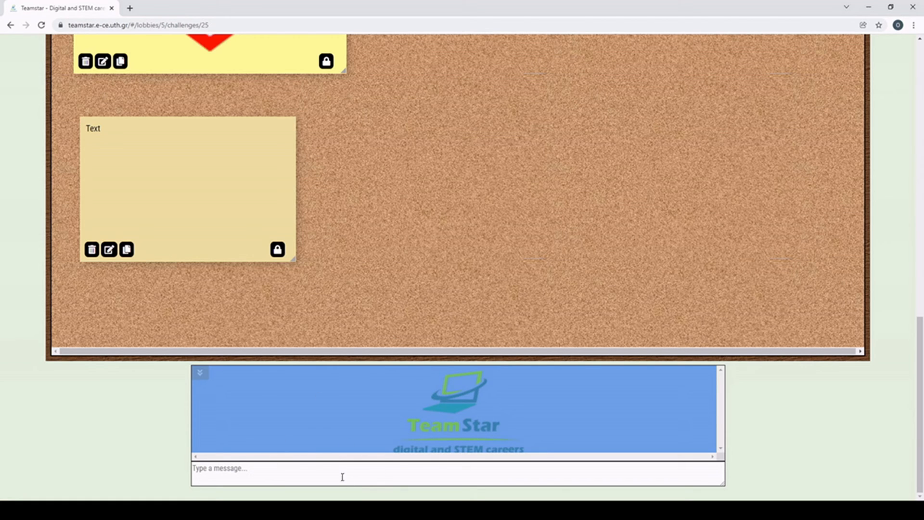
scroll(394, 449, up, 15)
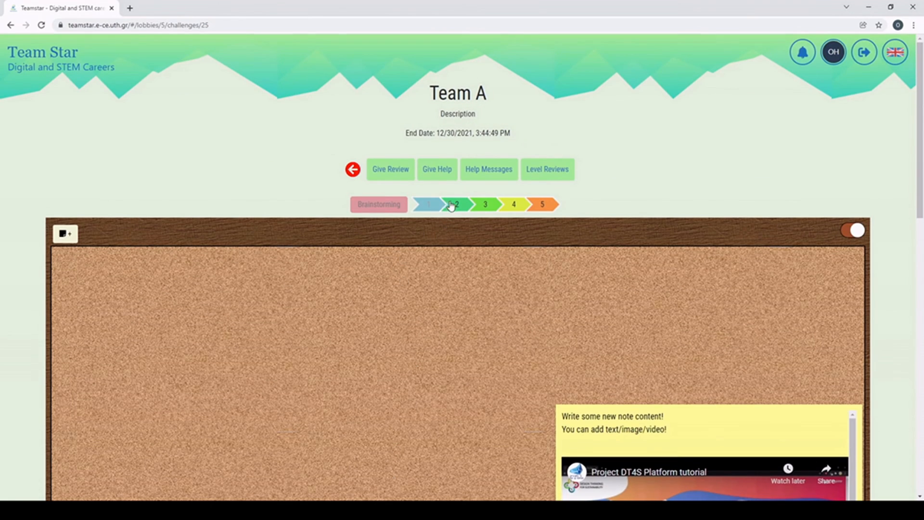
click(485, 206)
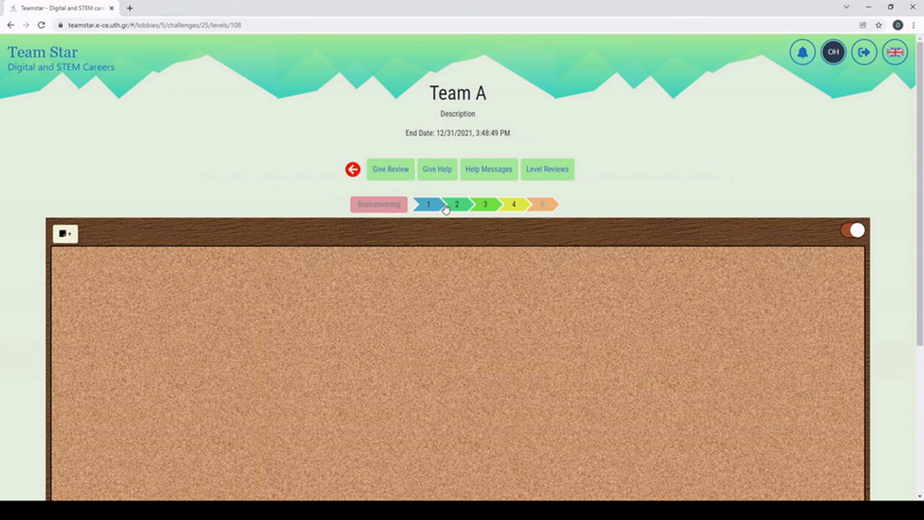
click(424, 206)
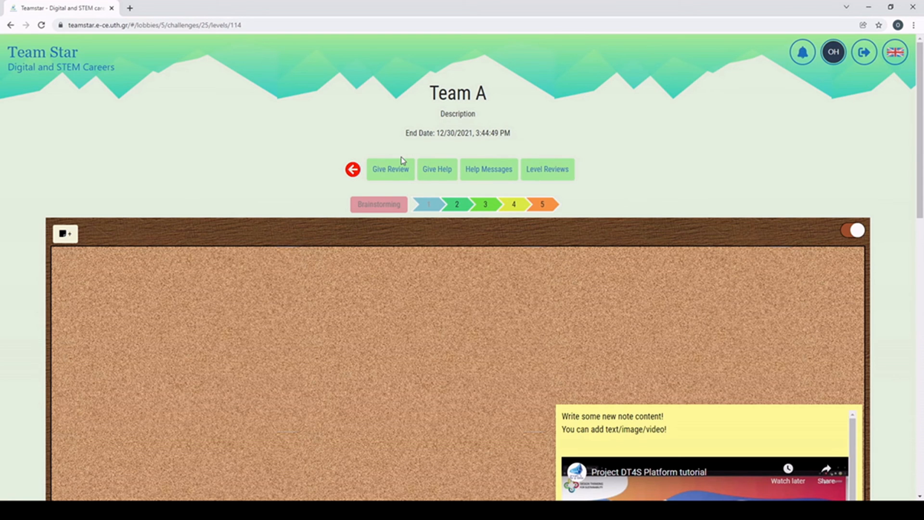
click(507, 206)
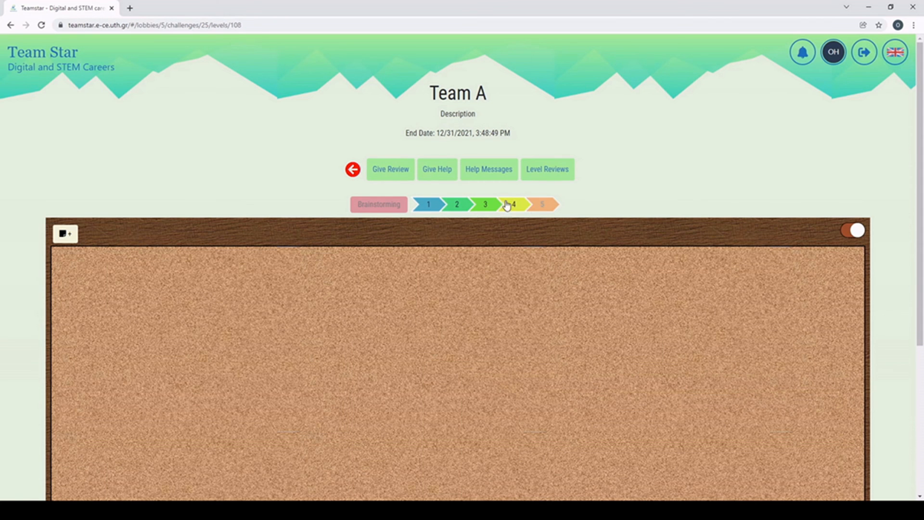
click(433, 203)
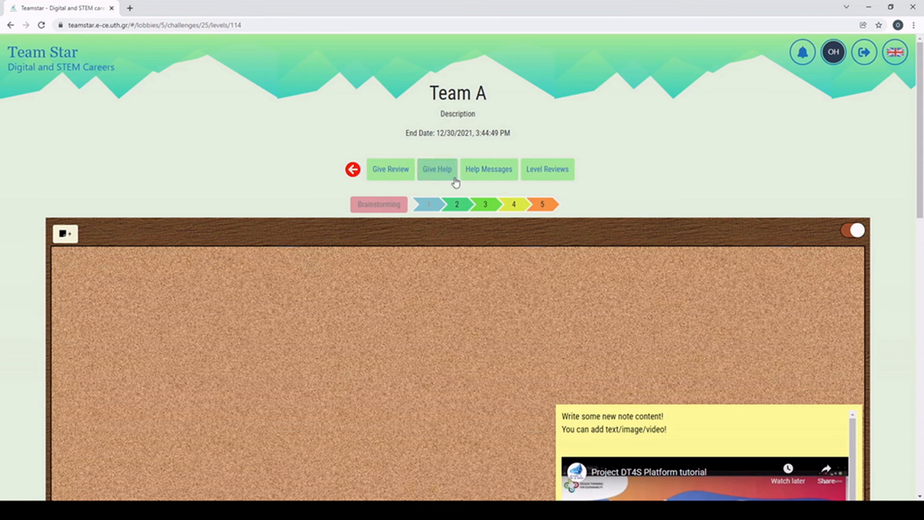
Step: Send Team A a help message and confirm it appears in Help Messages
click(436, 175)
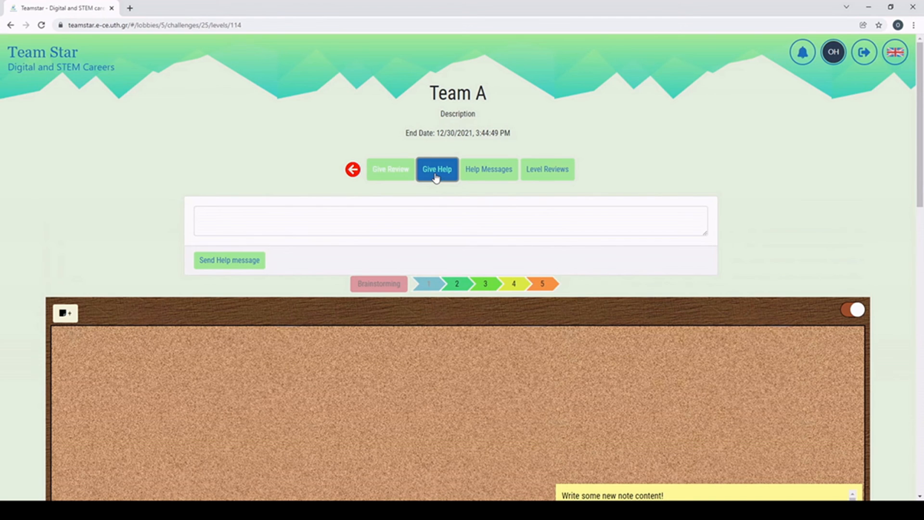
click(226, 223)
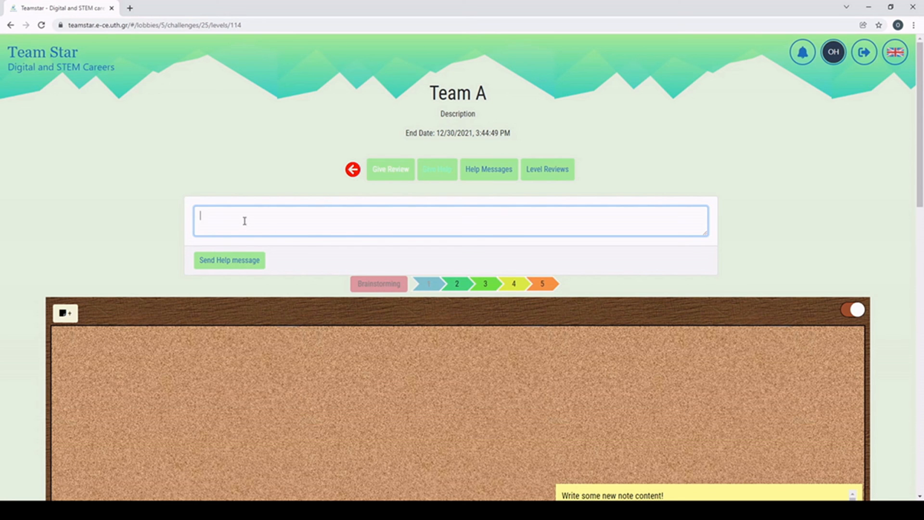
click(230, 260)
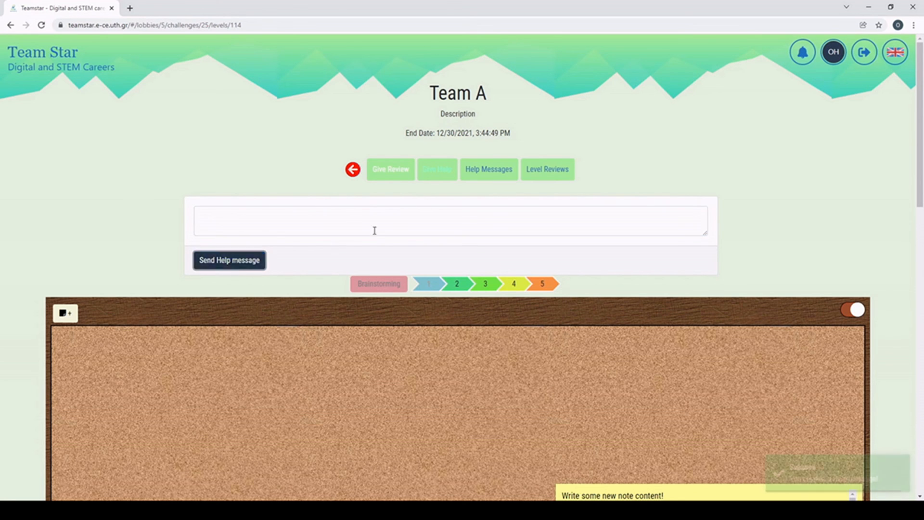
click(475, 172)
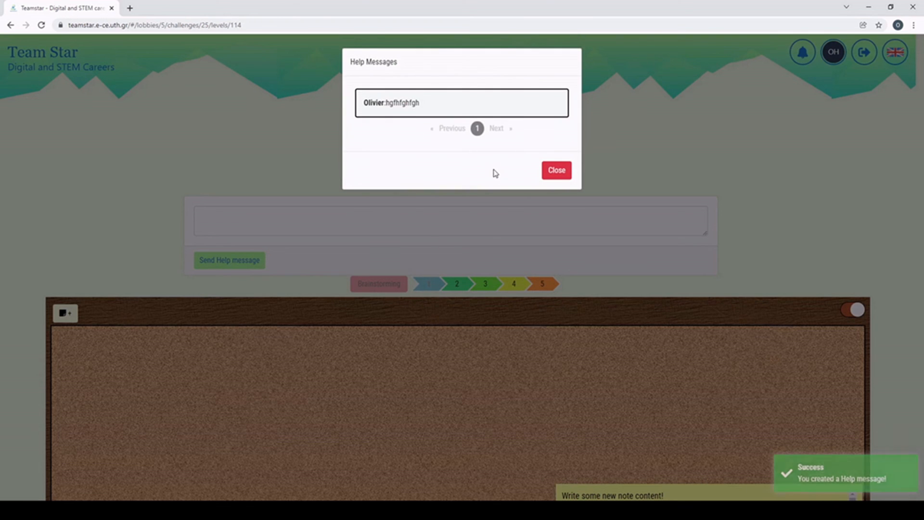
click(566, 168)
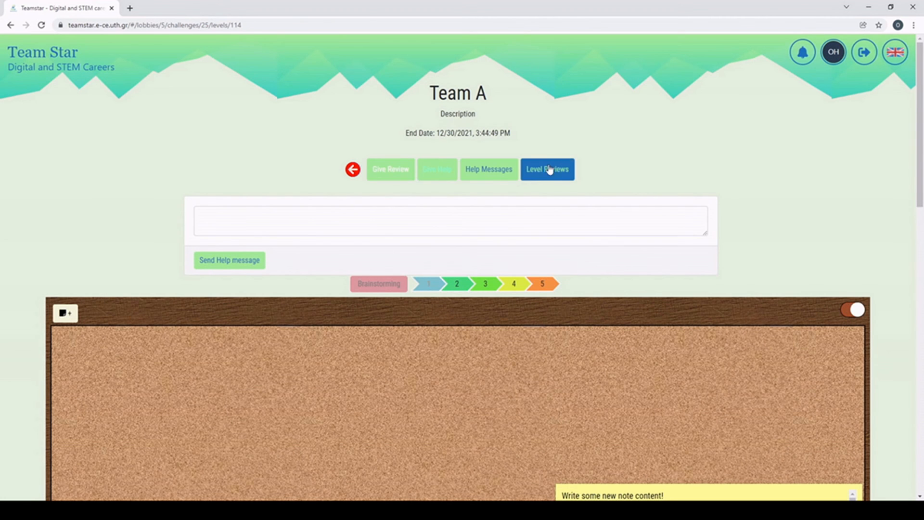
Step: Start a level 1 review with the comment 'fghfghfghgfhfg'
click(398, 171)
click(259, 221)
text(fghfghfghgfhfg)
Step: Submit level 1's review as Fail and check it in Level Reviews
click(214, 258)
click(217, 260)
click(219, 263)
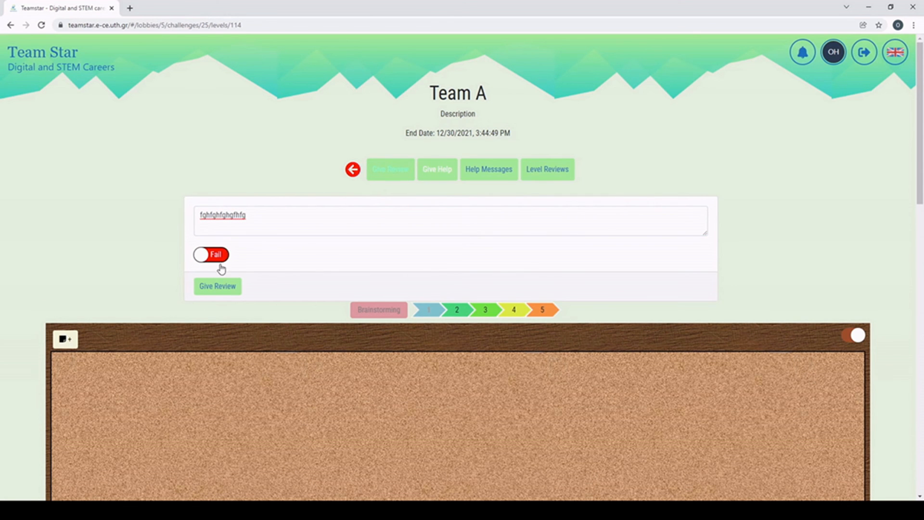
click(225, 287)
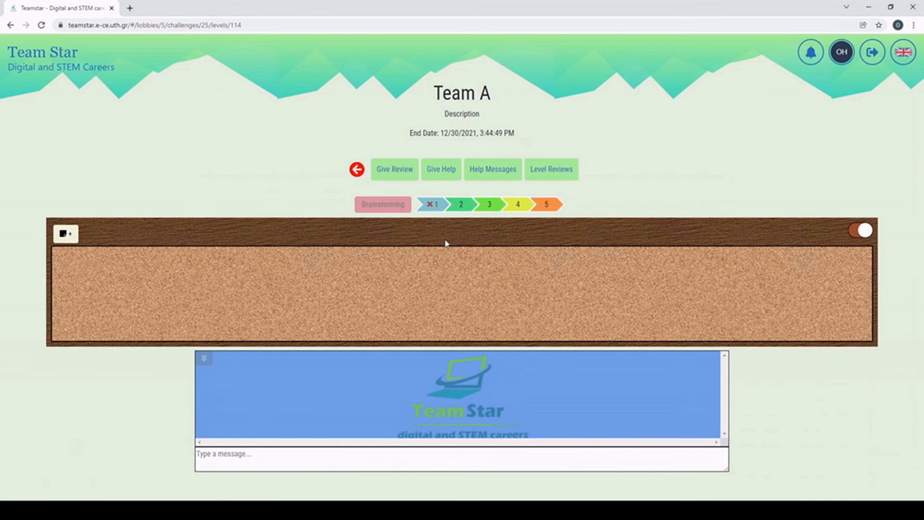
click(541, 173)
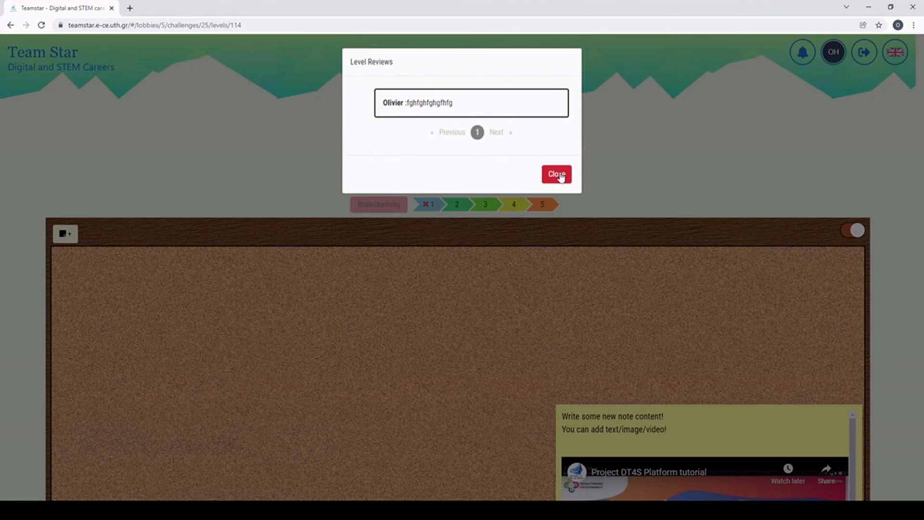
click(561, 178)
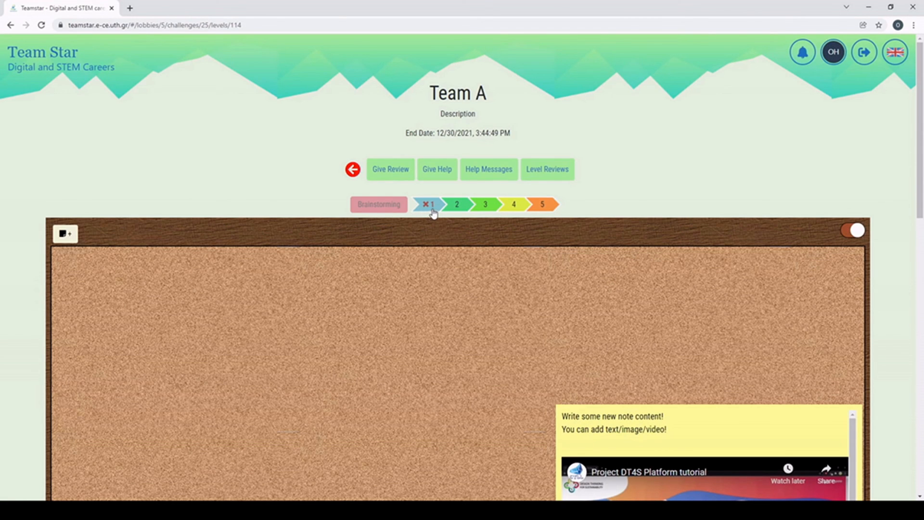
Step: Review Team A's level 2 as Pass with comment 'good', then return to the lobby
click(458, 212)
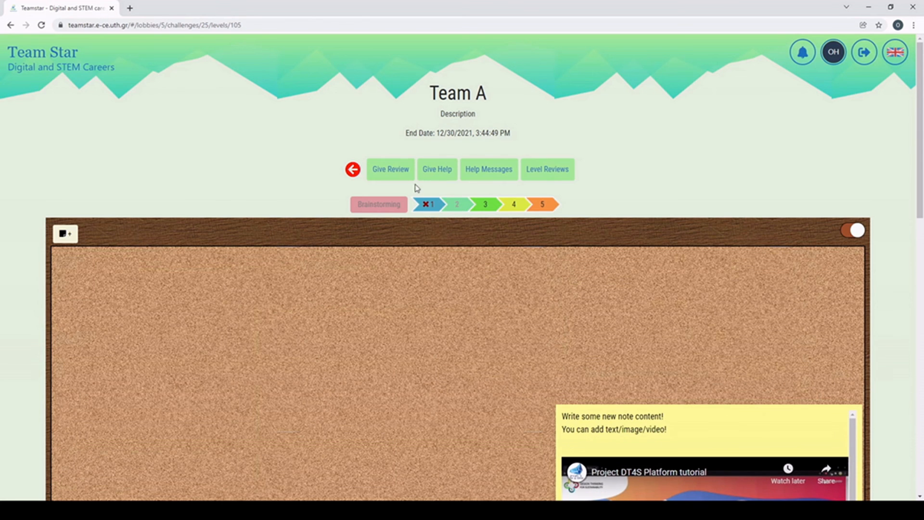
click(401, 179)
click(225, 223)
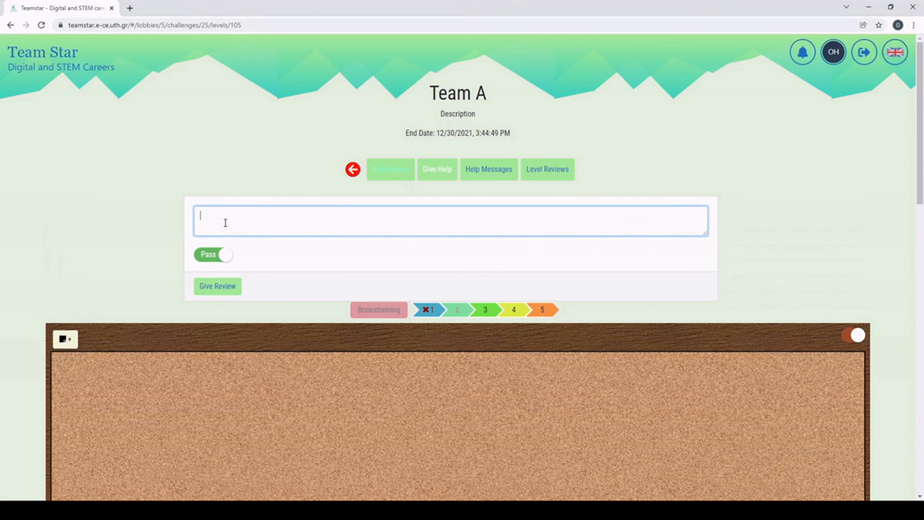
text(good)
click(218, 286)
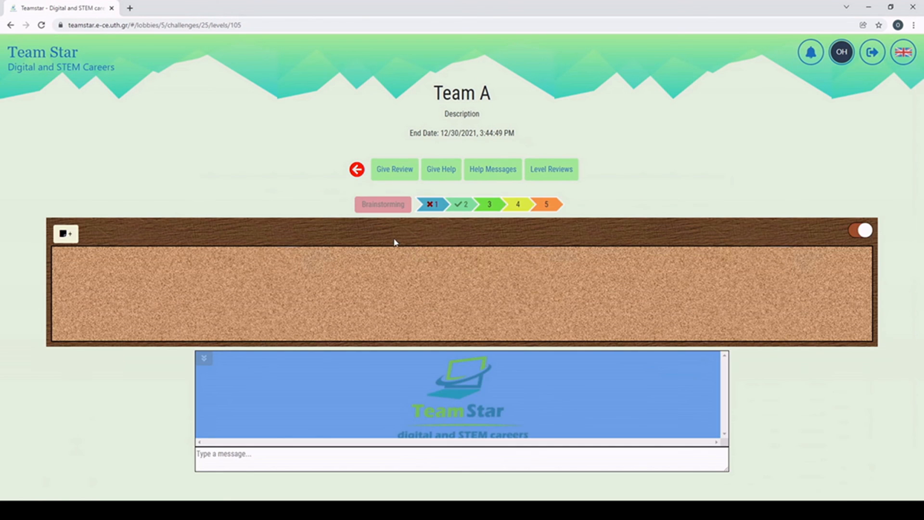
click(465, 210)
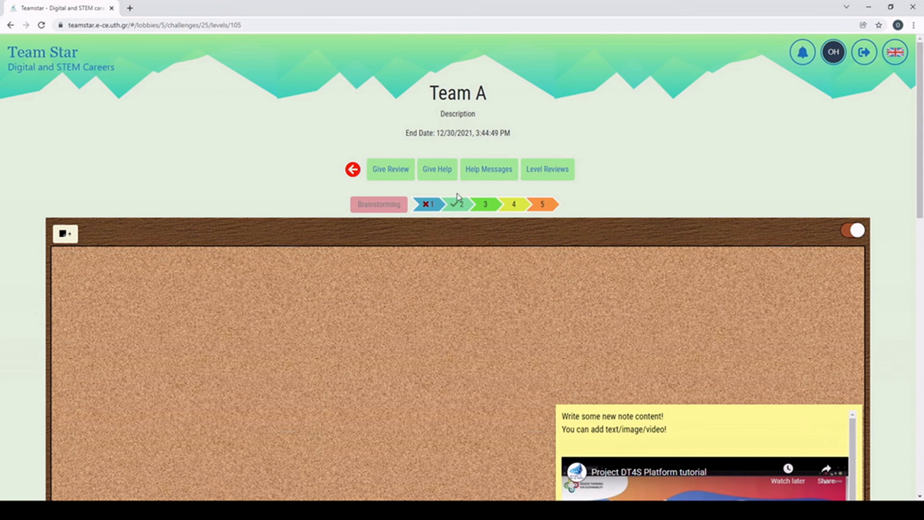
click(353, 170)
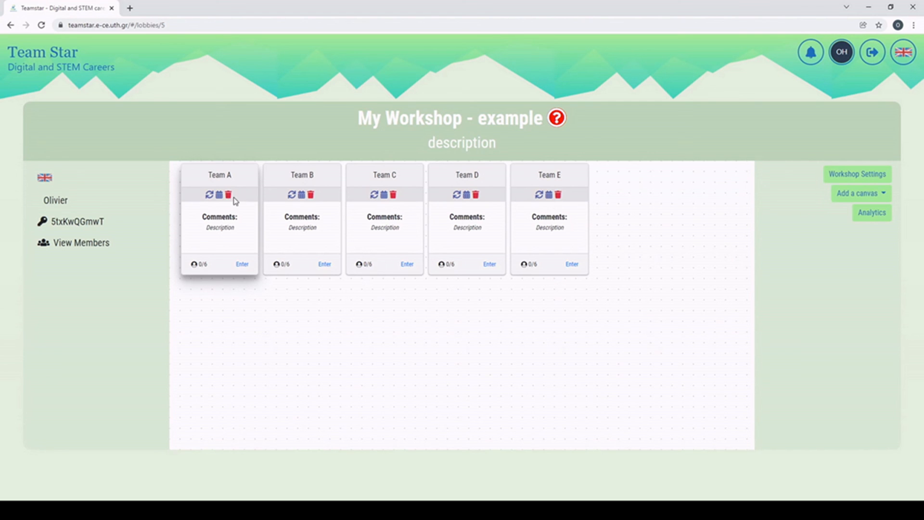
click(219, 195)
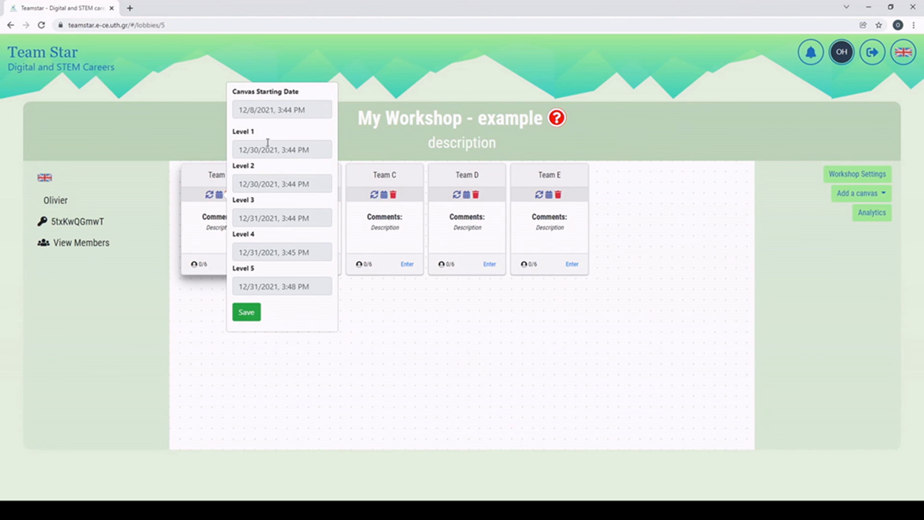
click(254, 313)
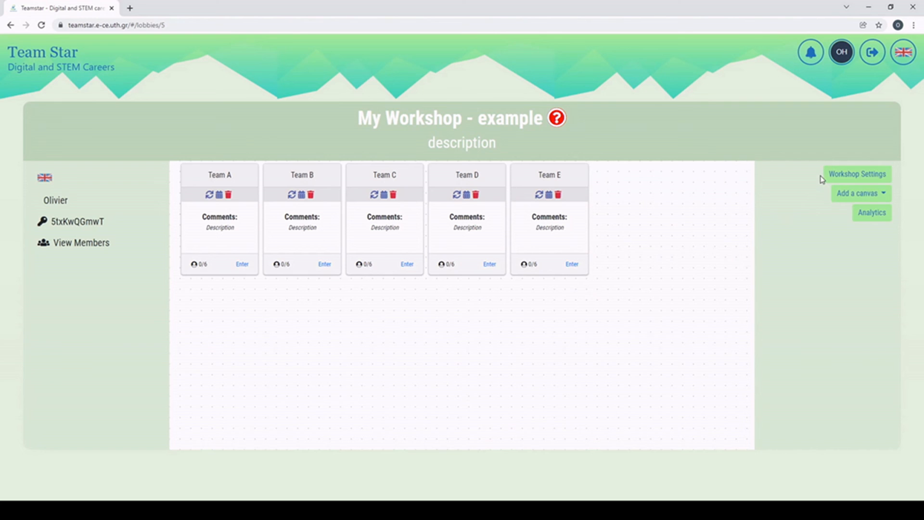
Step: View the workshop analytics for each of Teams A through E in turn
click(868, 220)
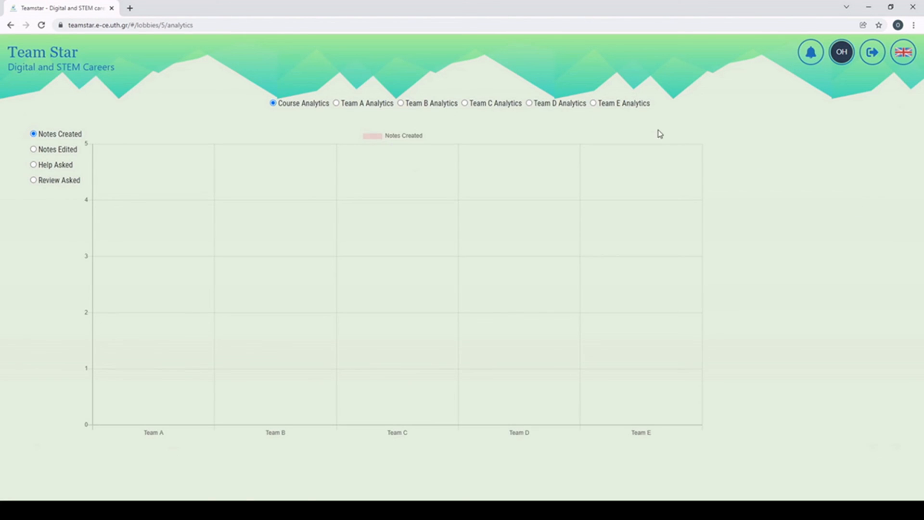
click(344, 106)
click(421, 107)
click(485, 107)
click(549, 106)
click(608, 105)
click(346, 105)
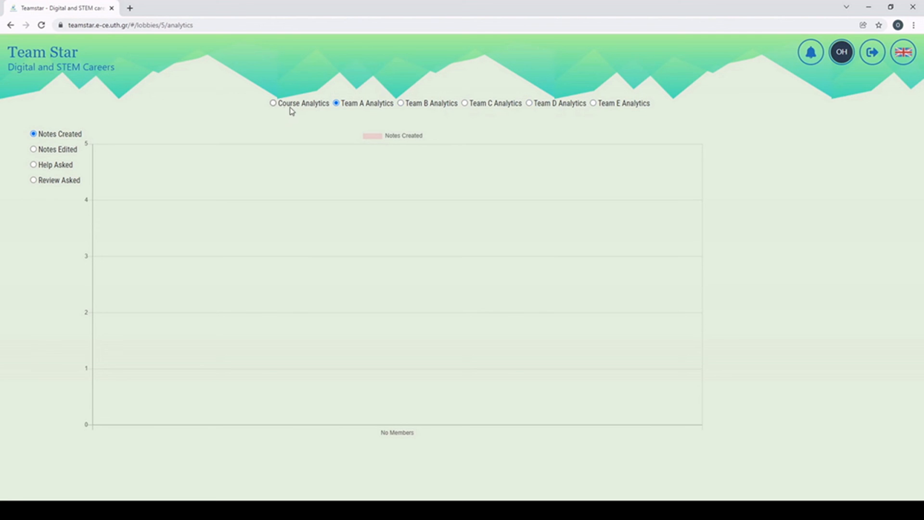
Step: Compare Course Analytics charts of notes edited, help asked, reviews asked and notes created
click(291, 108)
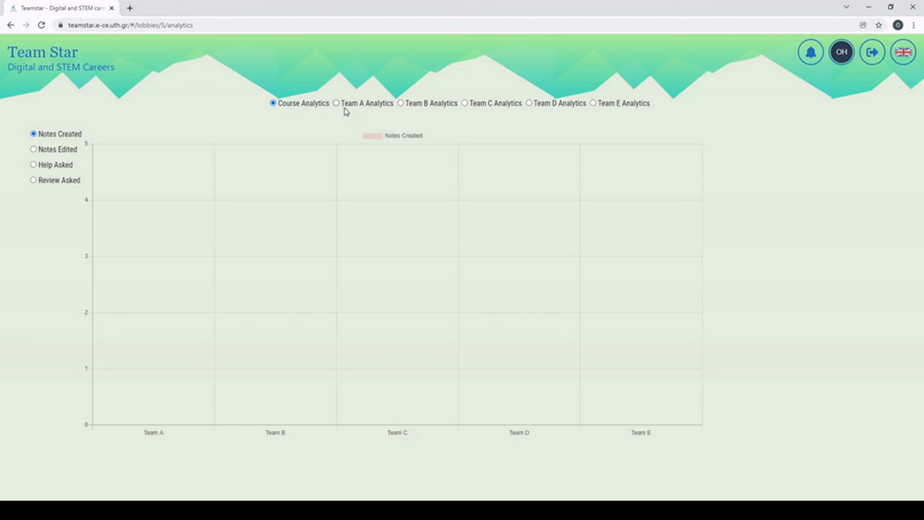
click(45, 150)
click(48, 169)
click(49, 181)
click(51, 134)
click(845, 55)
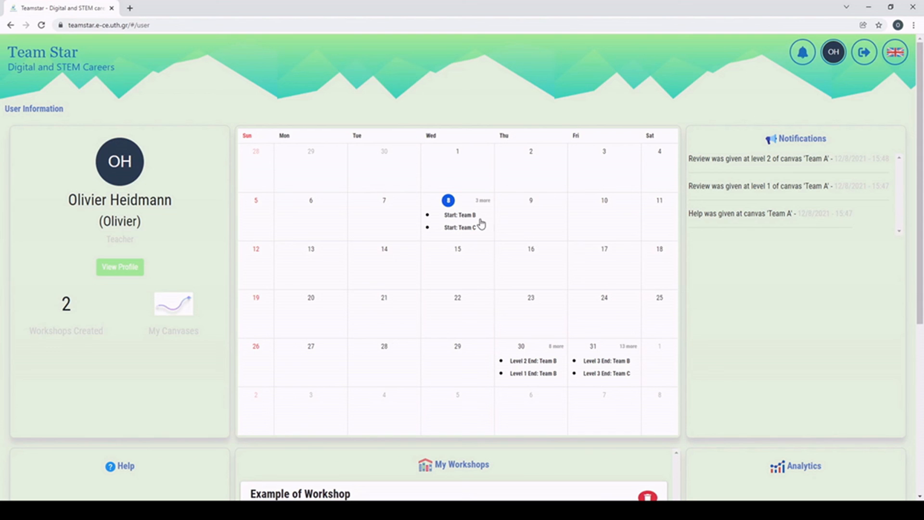
Step: View the teacher's profile details, then go back to the User Information dashboard and calendar
scroll(488, 220, down, 1)
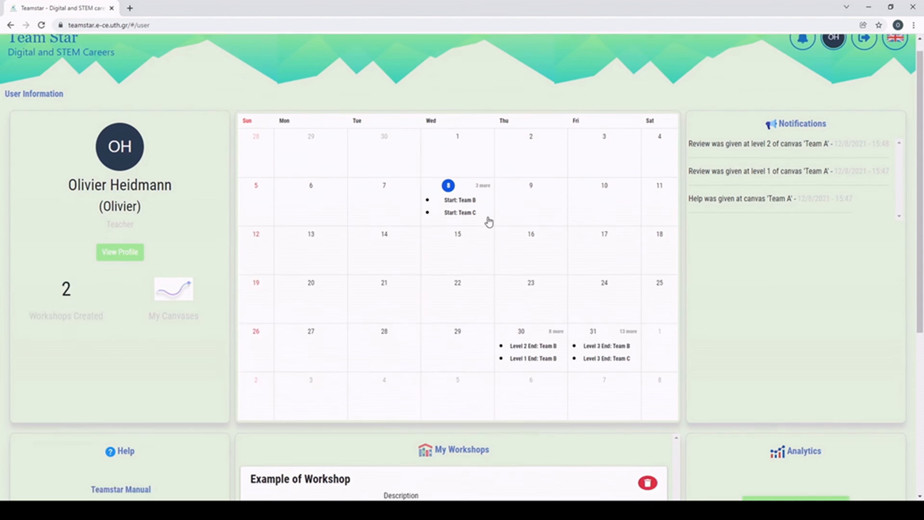
scroll(488, 221, up, 1)
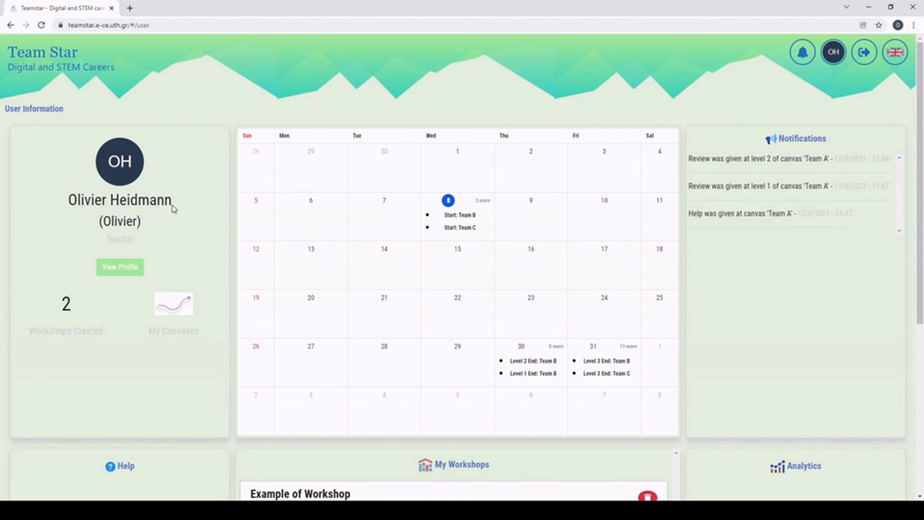
click(135, 267)
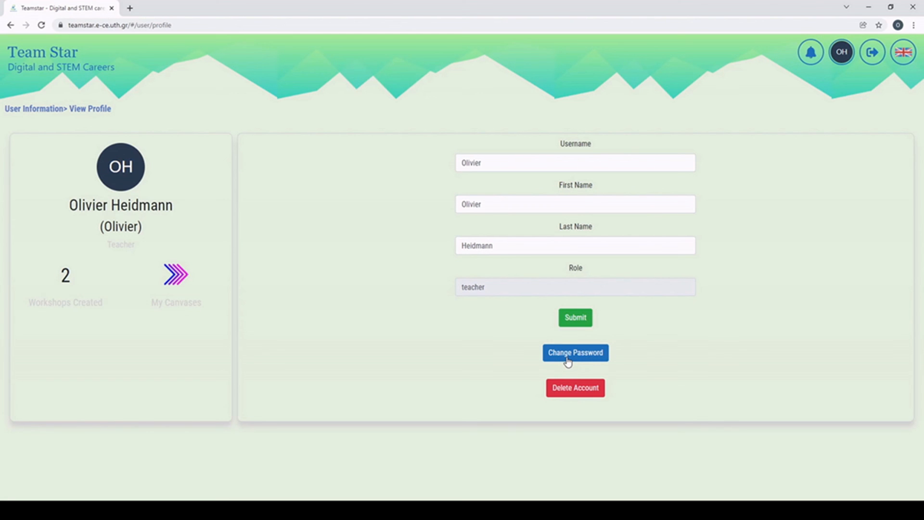
click(50, 109)
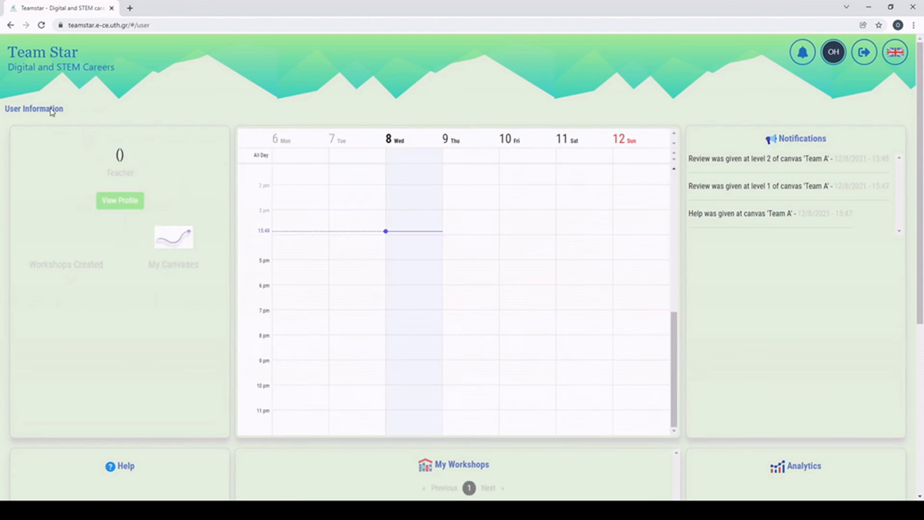
scroll(547, 304, down, 1)
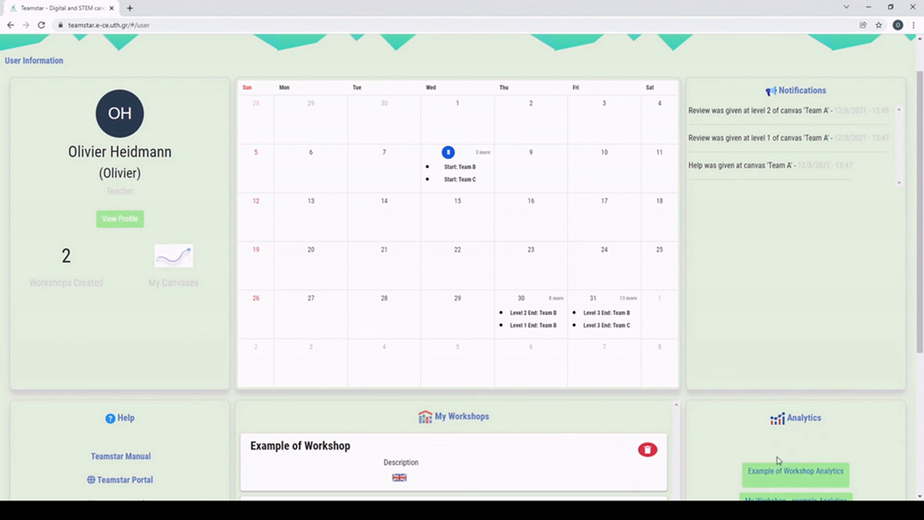
scroll(760, 375, up, 2)
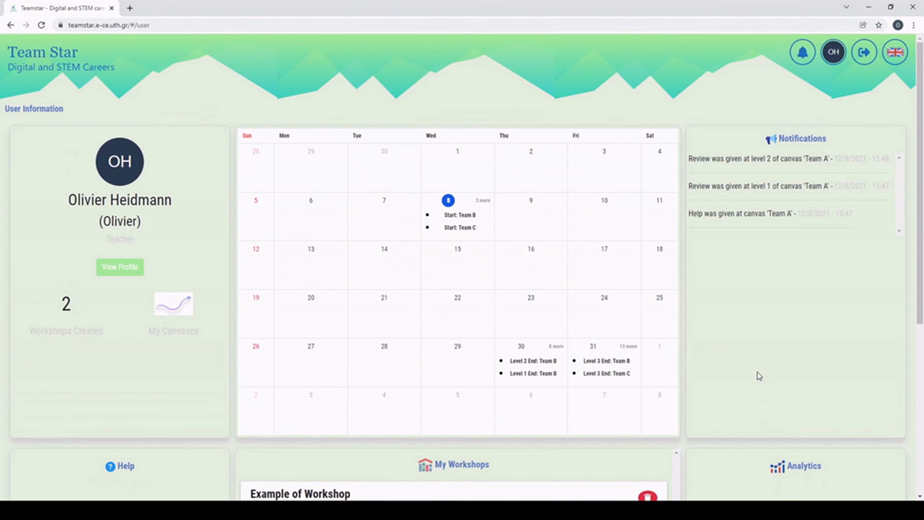